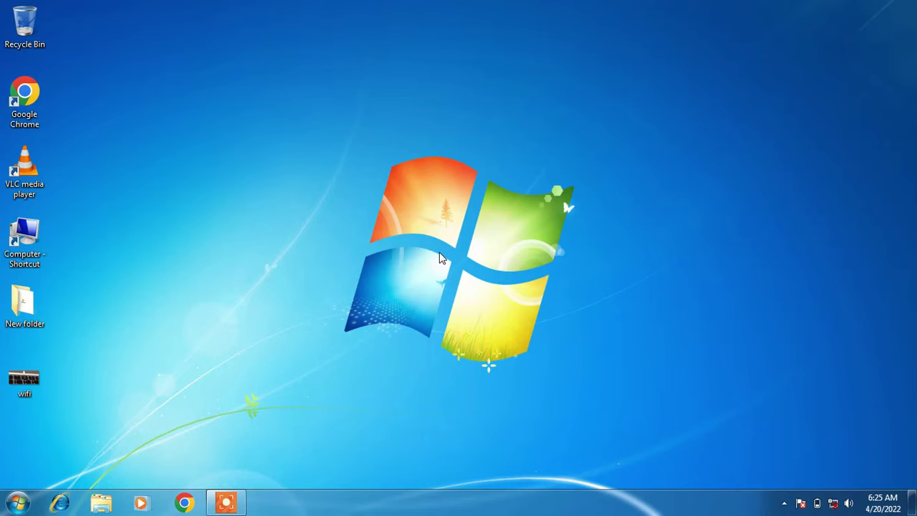
View and close the Wi-Fi keyboard photo, then open Control Panel from a Start search for 'control'
double_click(2, 387)
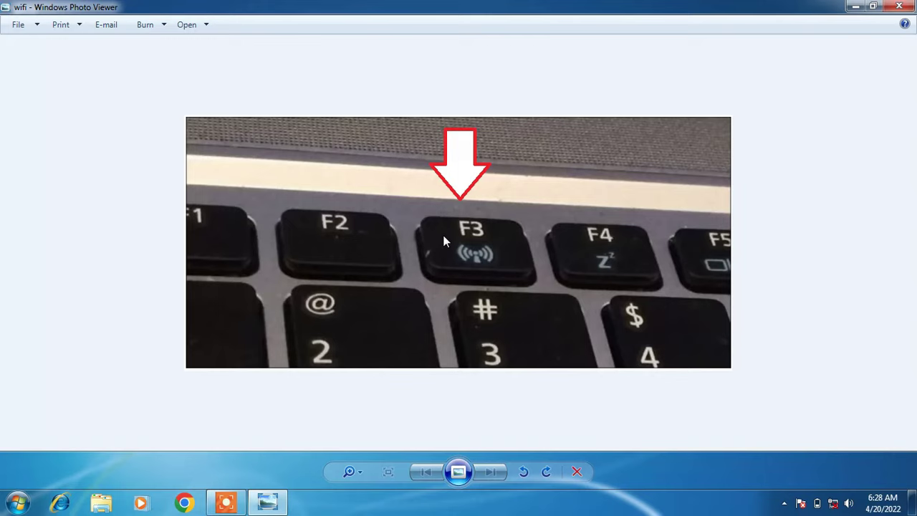
click(899, 6)
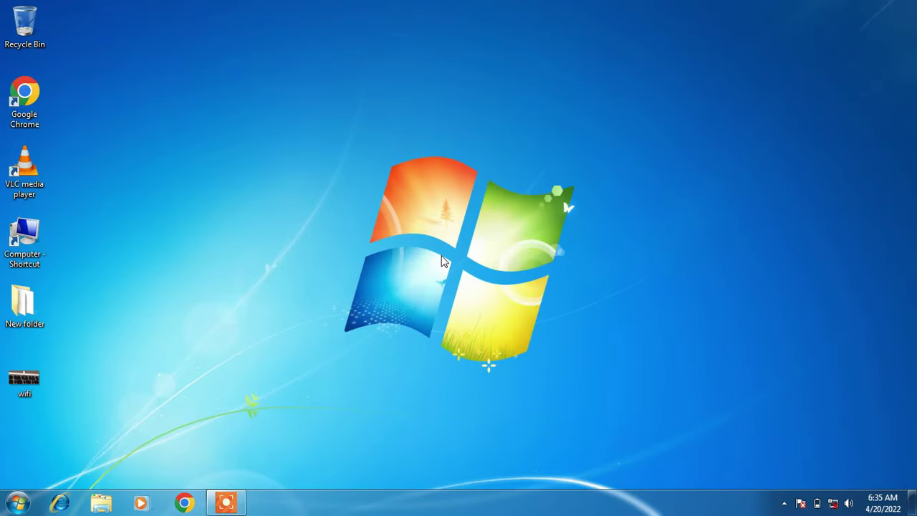
click(19, 501)
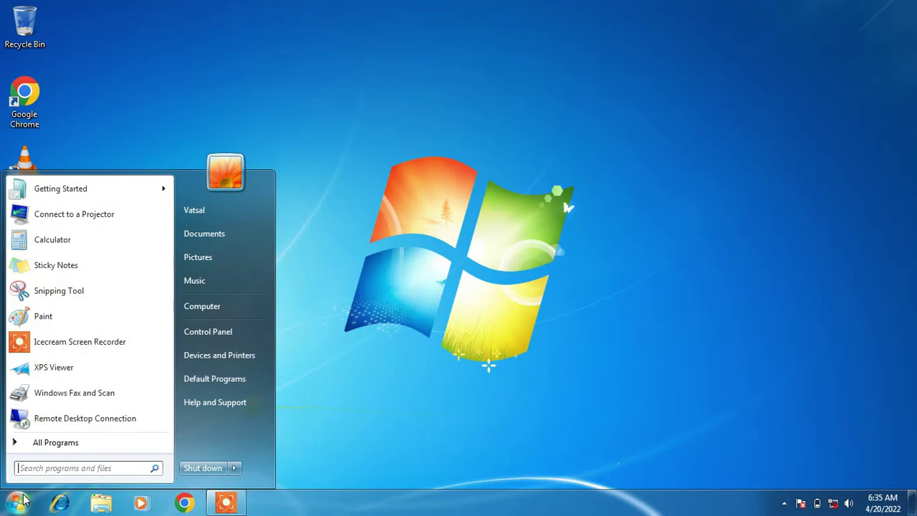
text(control)
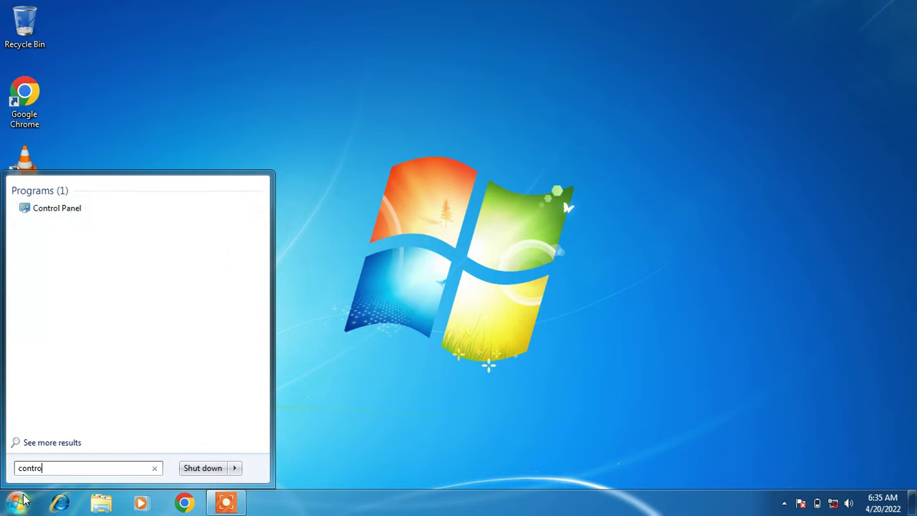
click(63, 213)
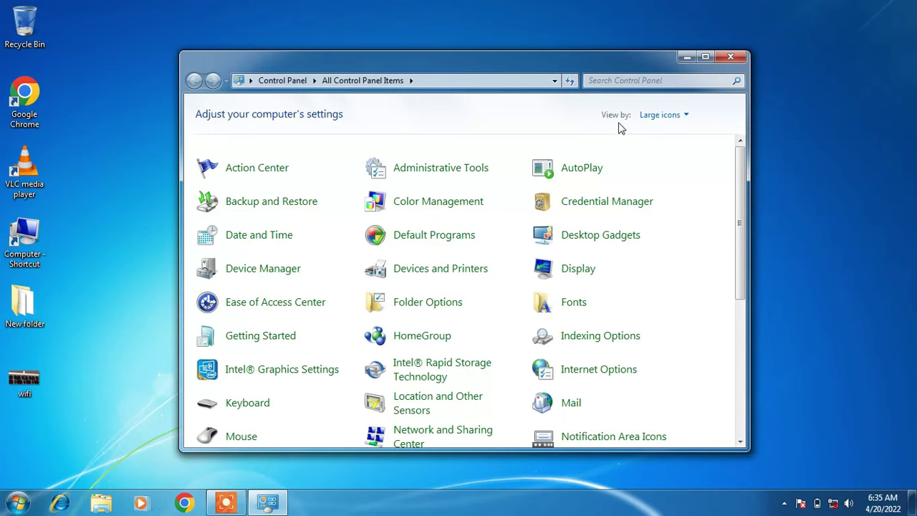
Keep Control Panel in Large icons view and bring up Internet Options
click(668, 123)
click(670, 124)
click(670, 124)
click(560, 132)
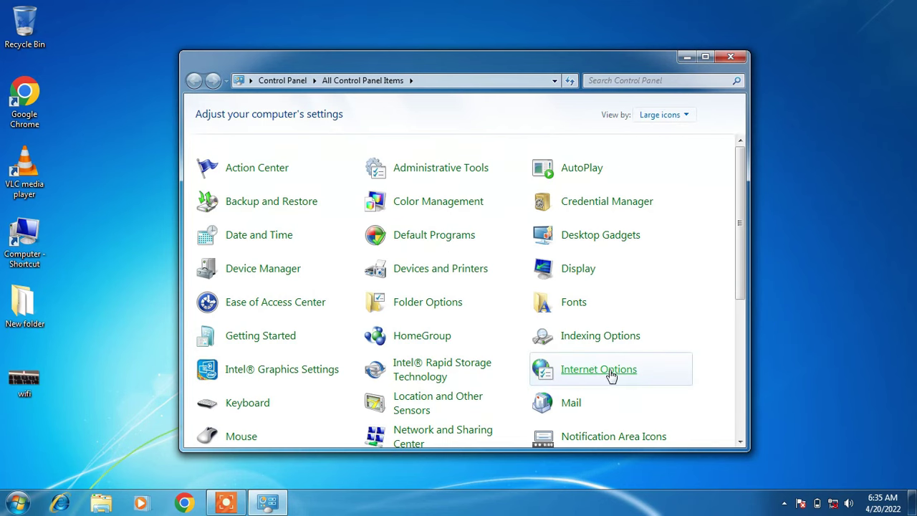
click(588, 370)
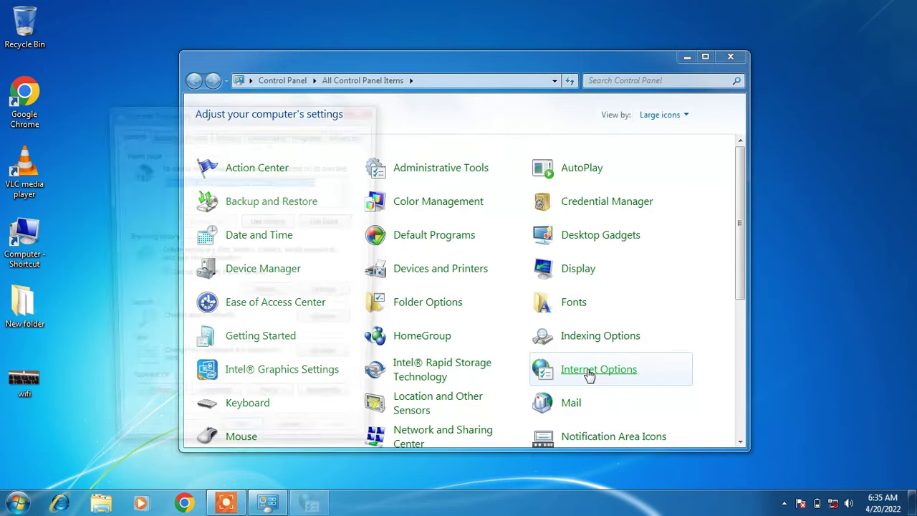
Confirm the LAN settings stay on automatic detection with no proxy server
drag(285, 112, 483, 76)
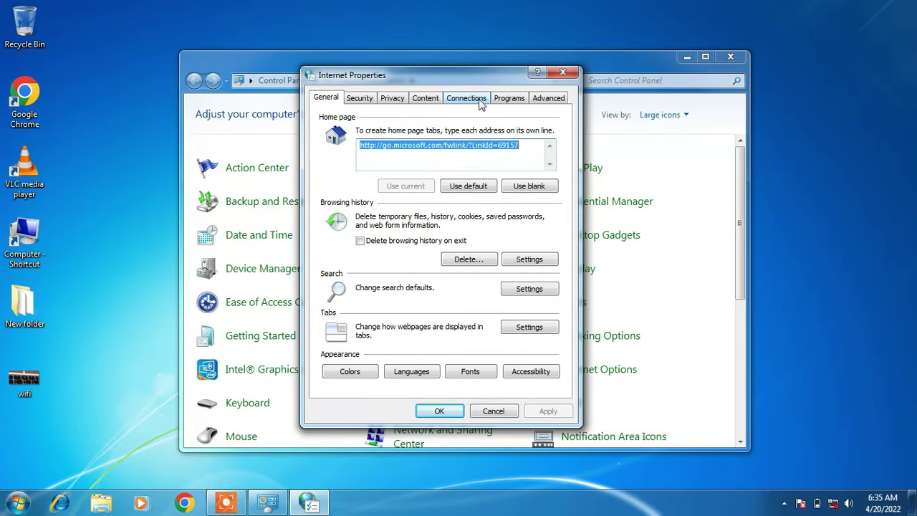
click(464, 102)
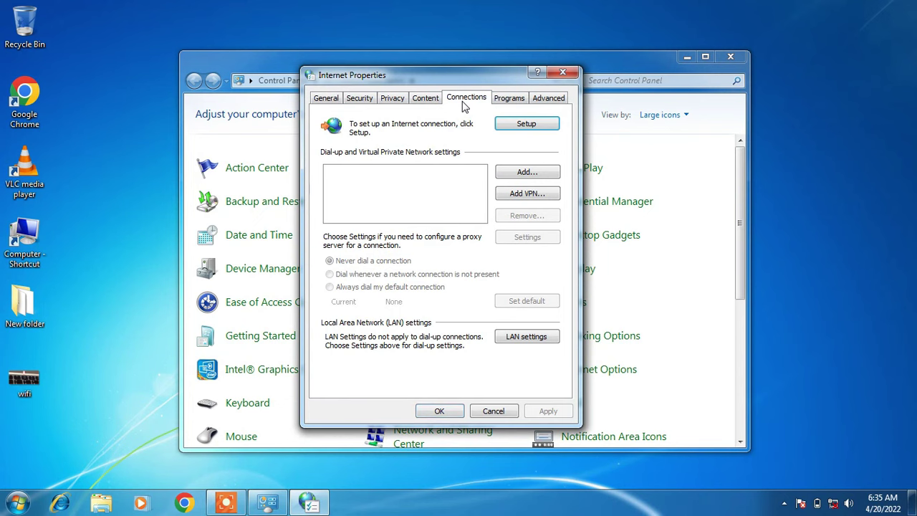
click(528, 343)
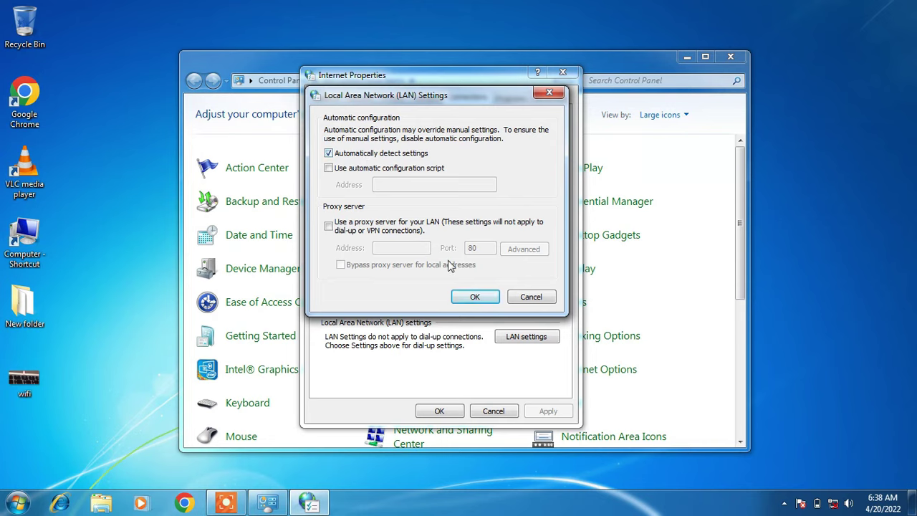
click(475, 298)
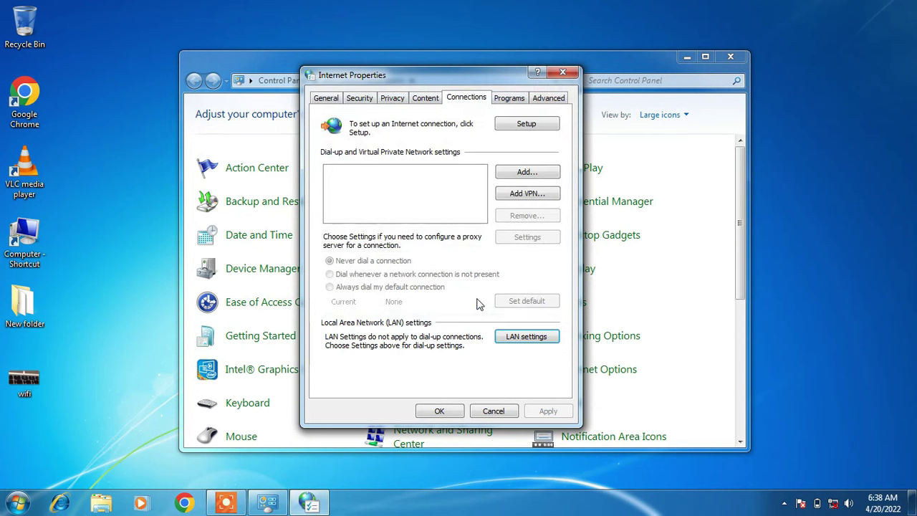
Restore Internet Explorer's advanced settings to defaults, apply them, and close Internet Properties
click(555, 103)
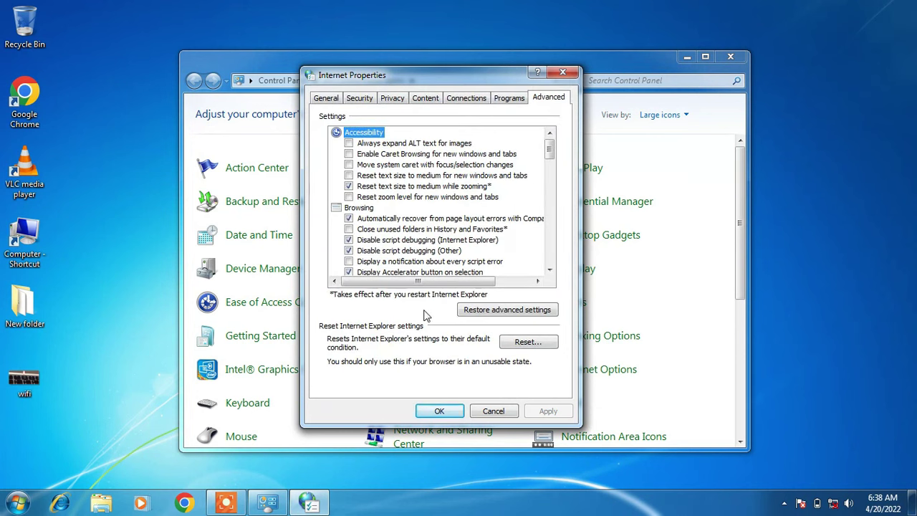
click(490, 316)
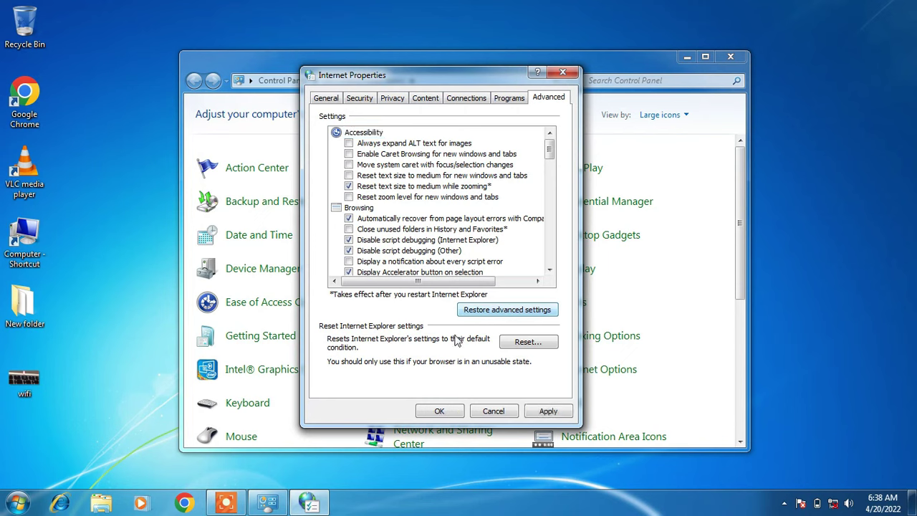
click(546, 410)
click(442, 409)
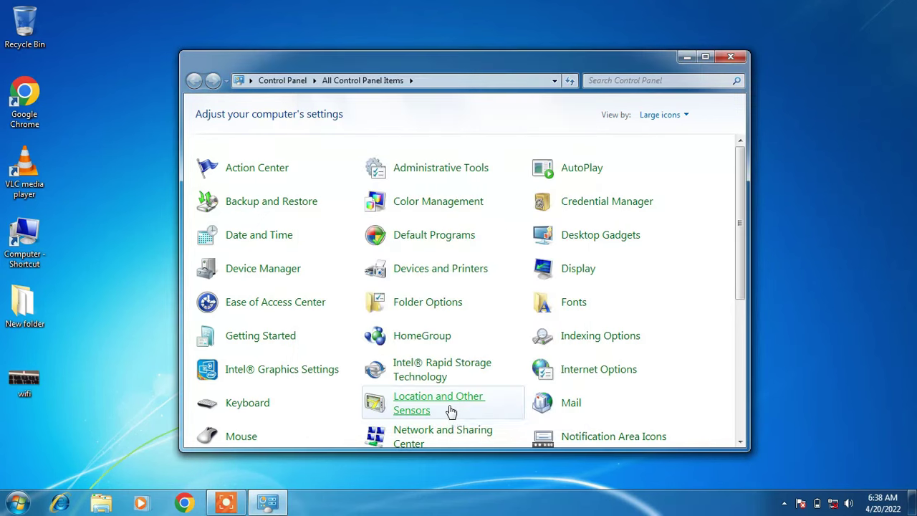
Close Control Panel and launch the Services console from a Start search for 'services'
click(729, 58)
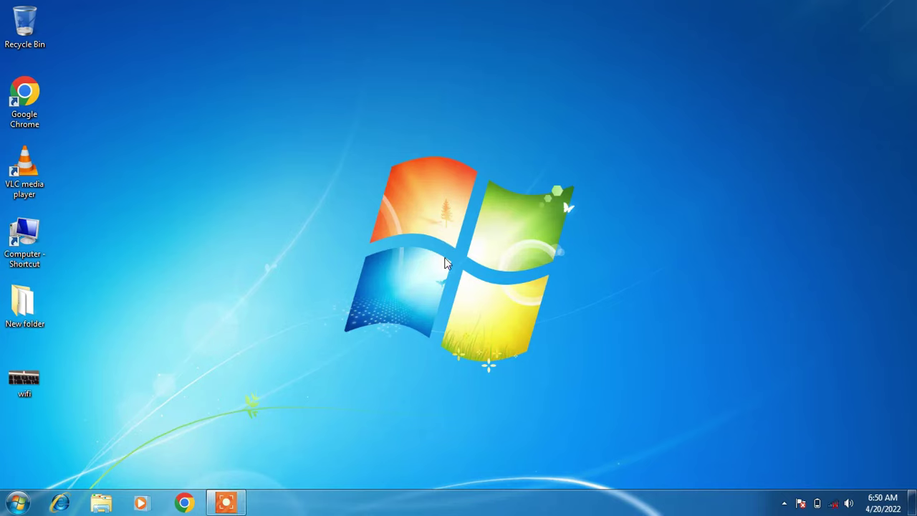
click(14, 503)
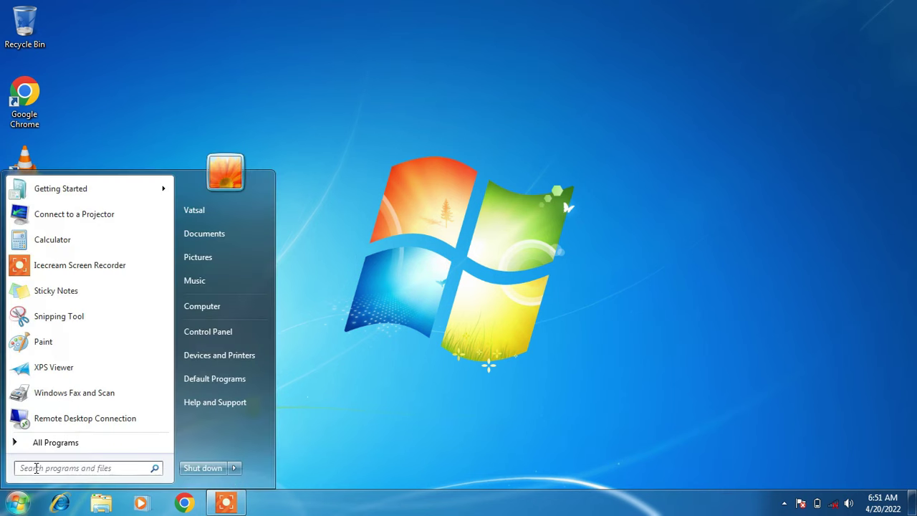
text(services)
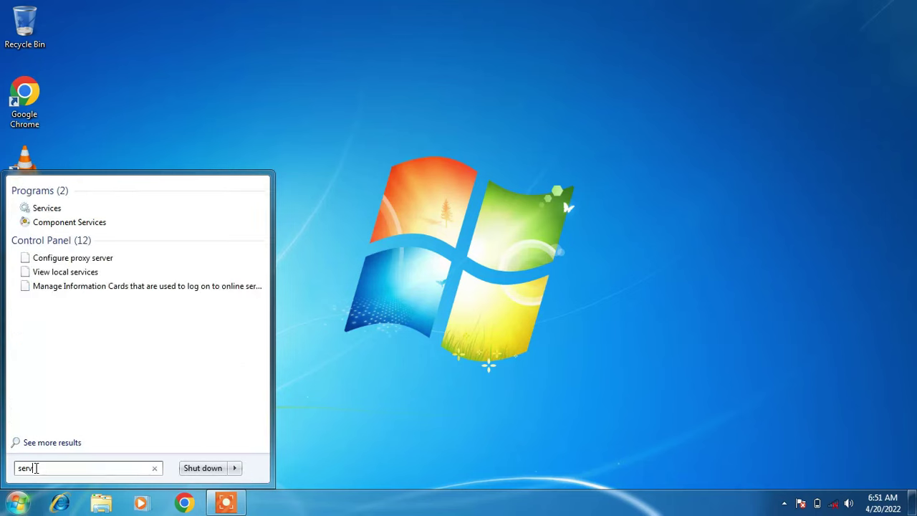
click(47, 211)
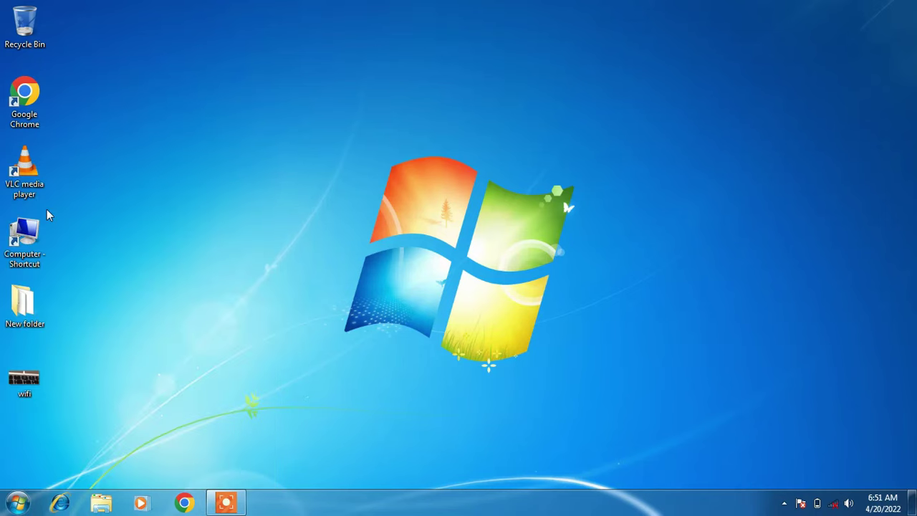
Maximize Services, widen the Name column, and open the WLAN AutoConfig properties
click(558, 47)
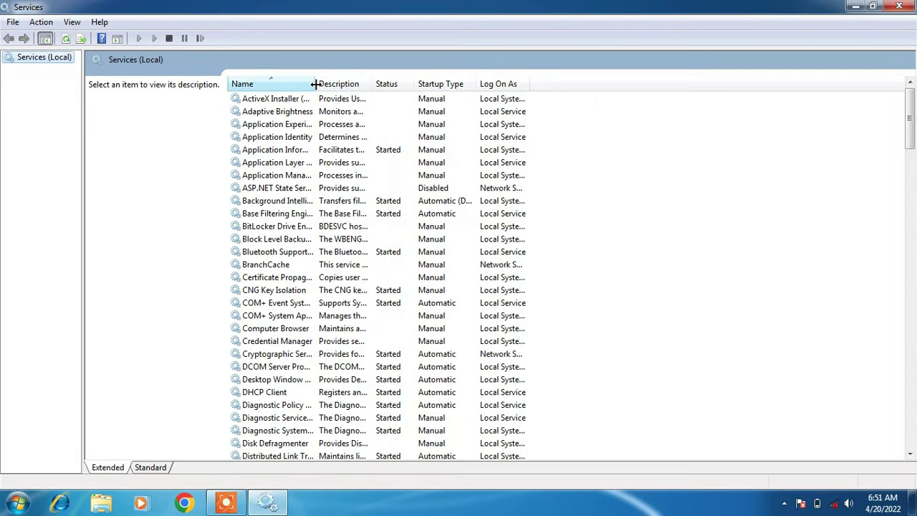
drag(316, 83, 415, 84)
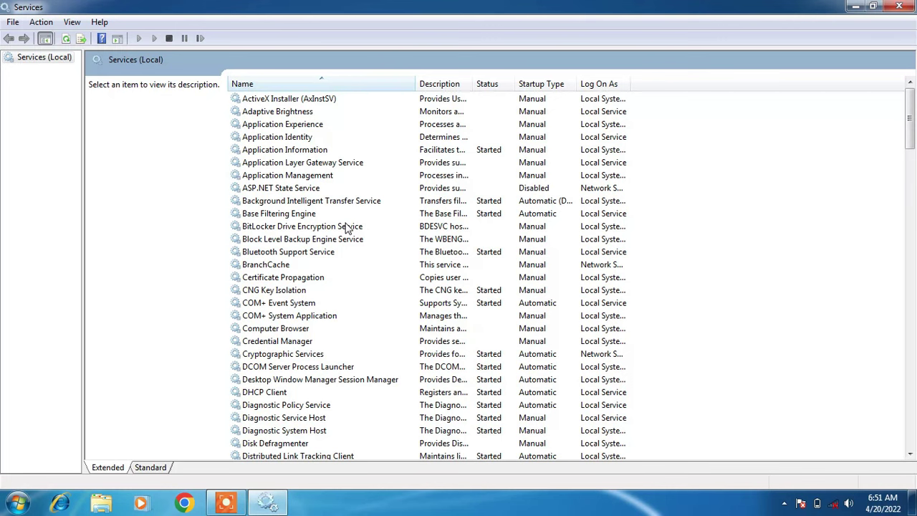
click(312, 253)
key(w)
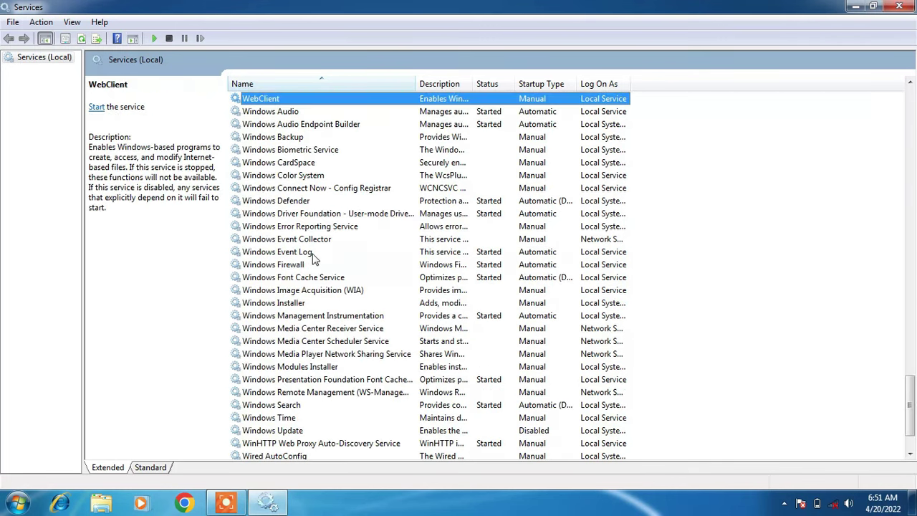
key(l)
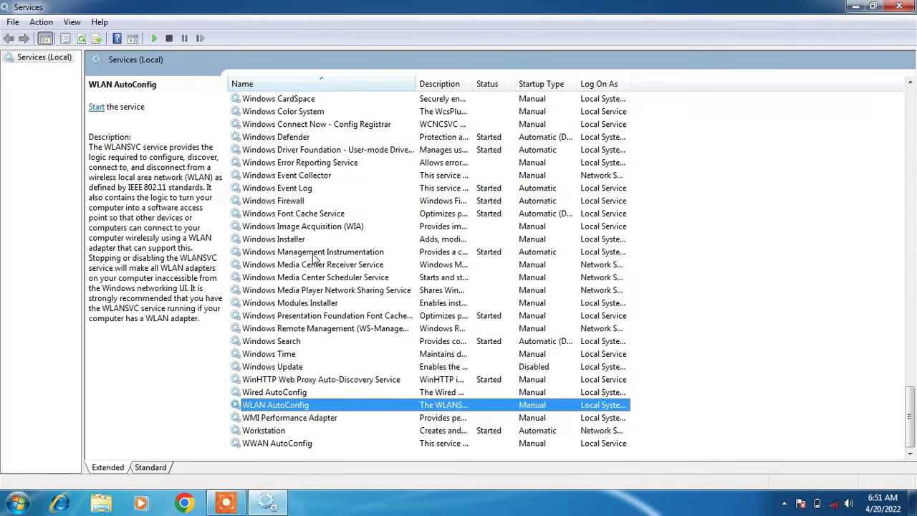
right_click(293, 412)
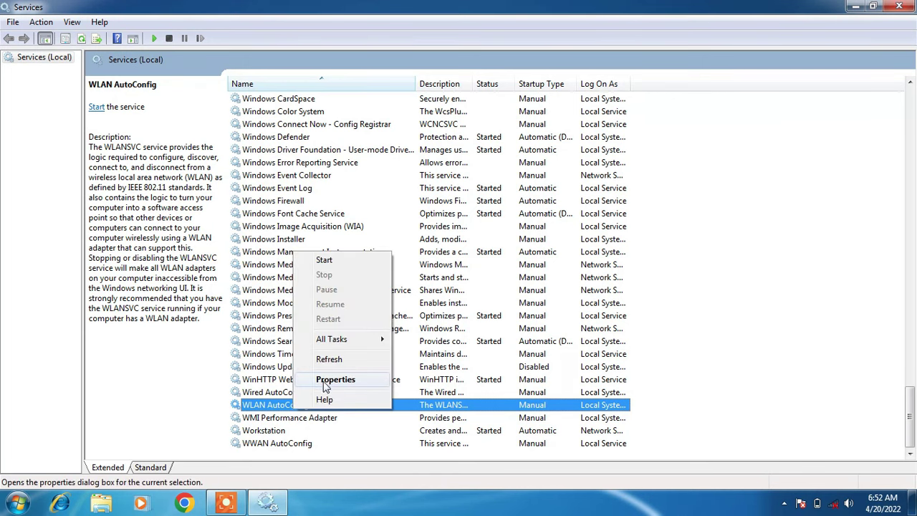
click(334, 381)
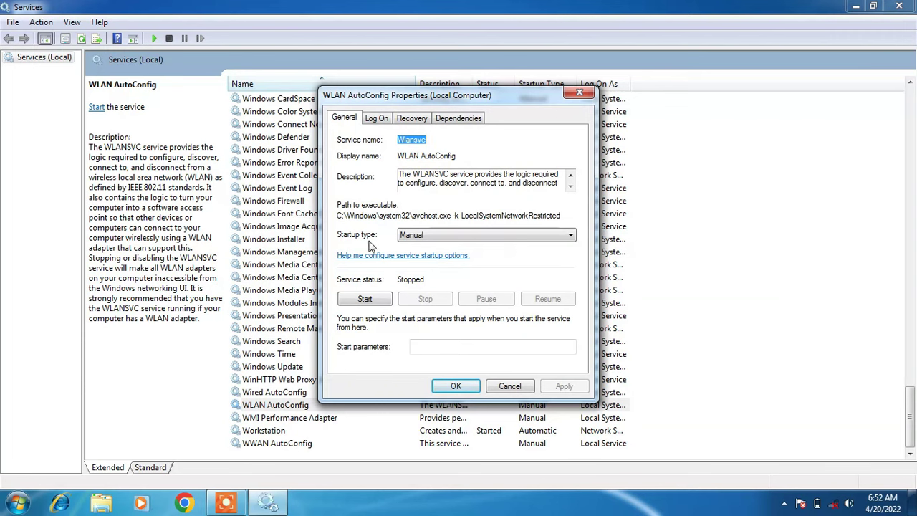
Set WLAN AutoConfig to Automatic startup, start the service, and close Services
click(440, 235)
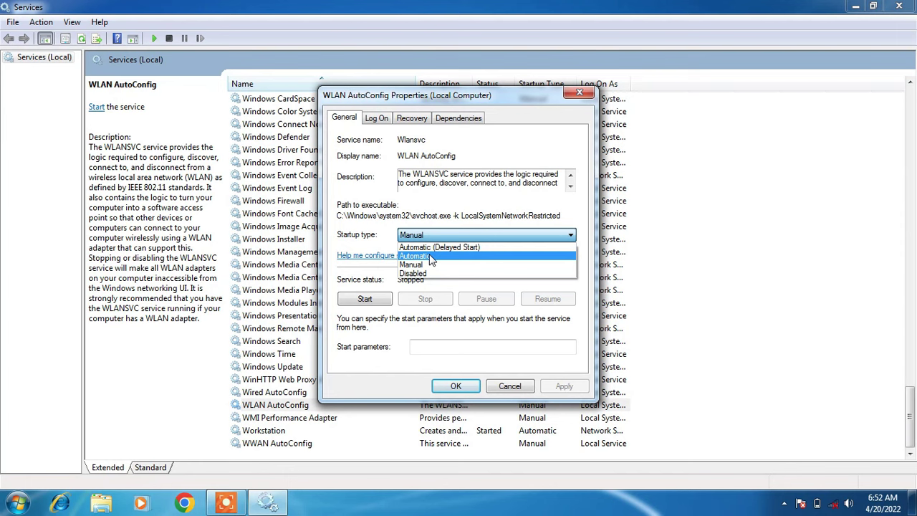
click(431, 256)
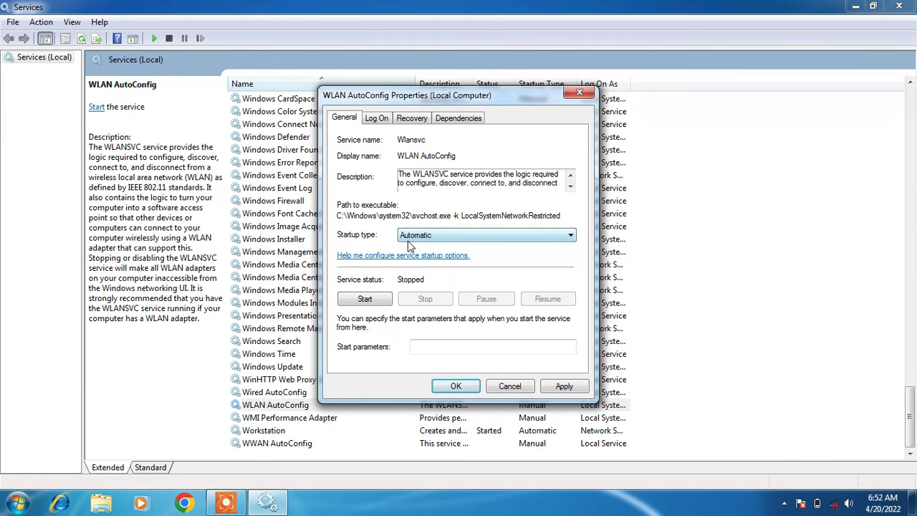
click(563, 387)
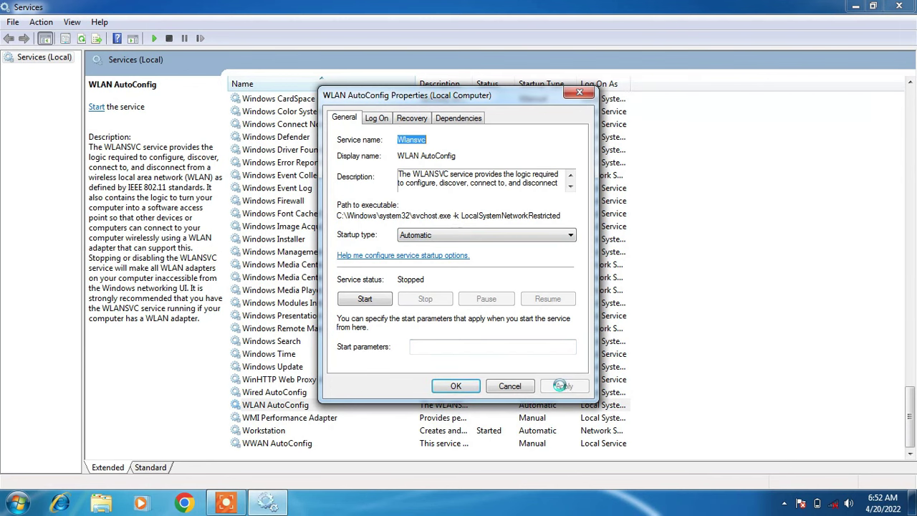
click(363, 301)
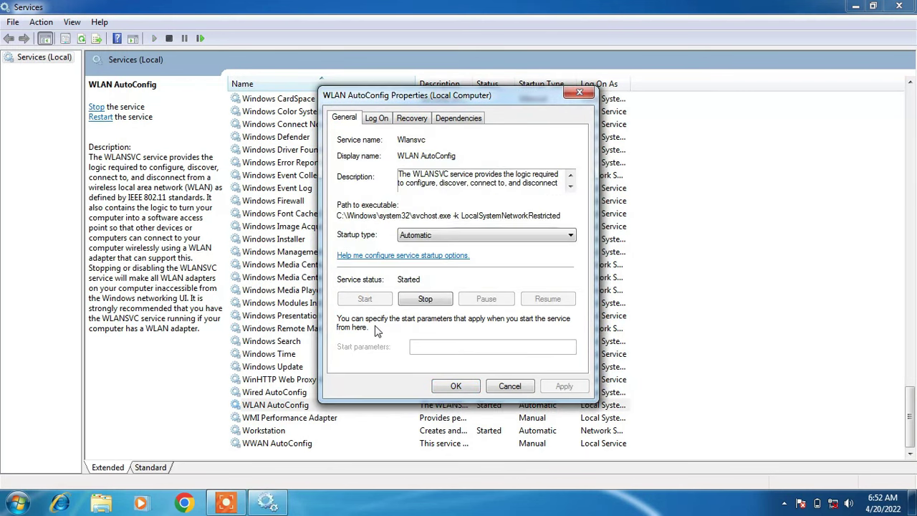
click(456, 386)
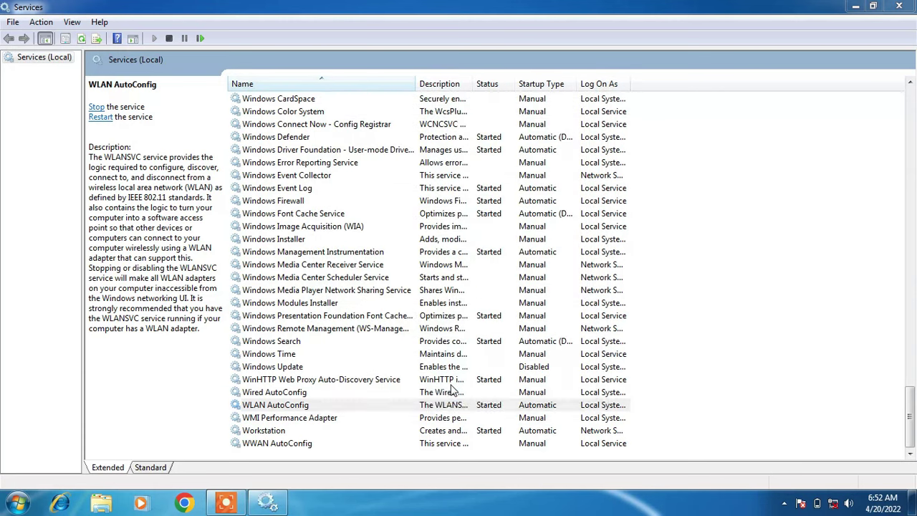
click(899, 7)
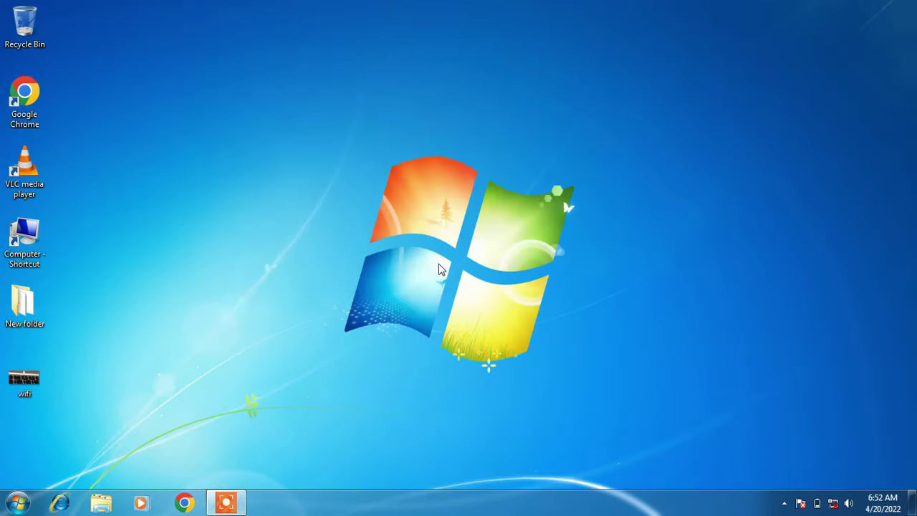
Search 'view network' from the Start menu and open View network connections
click(21, 502)
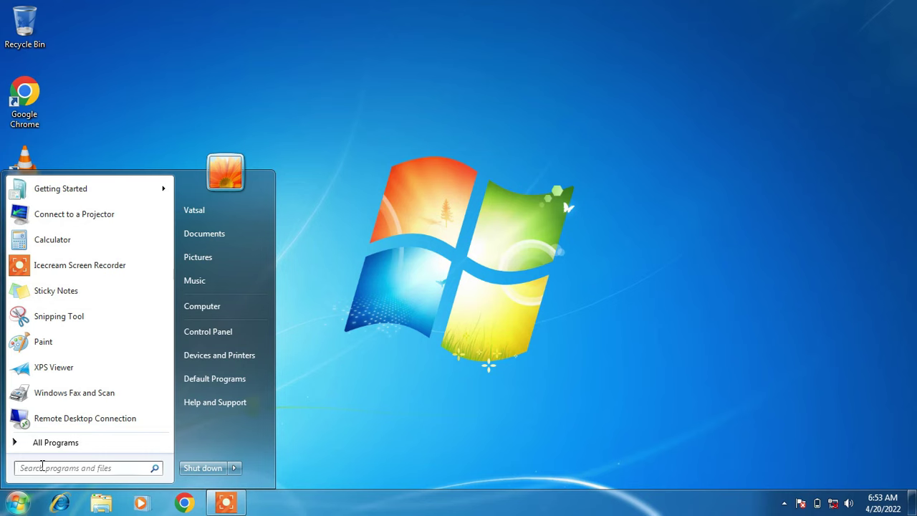
text(view)
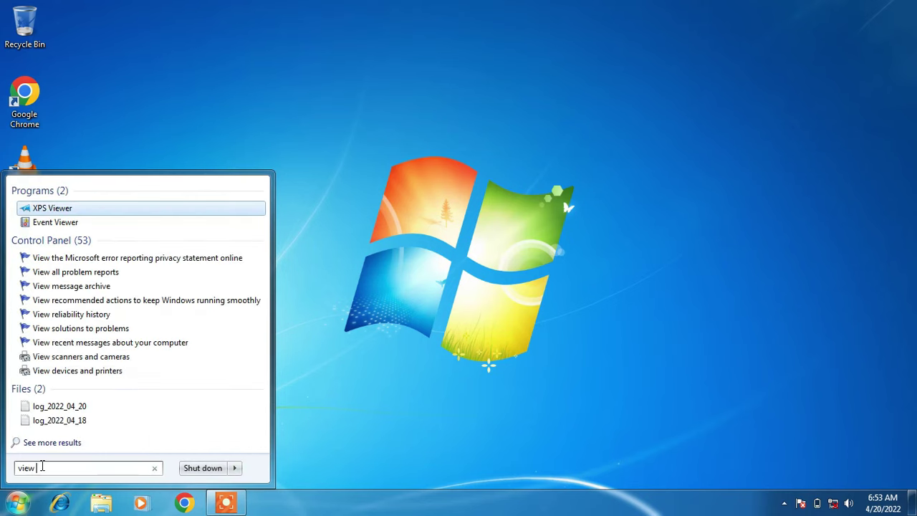
text( network)
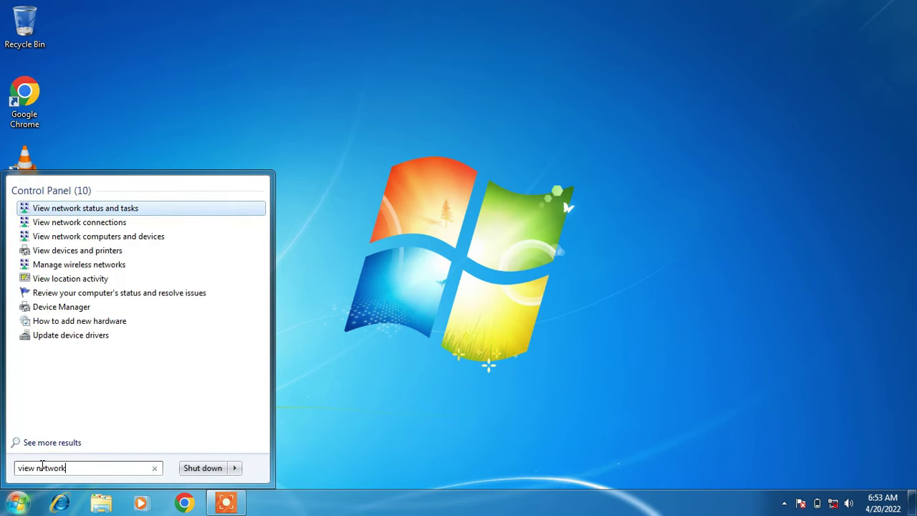
click(63, 227)
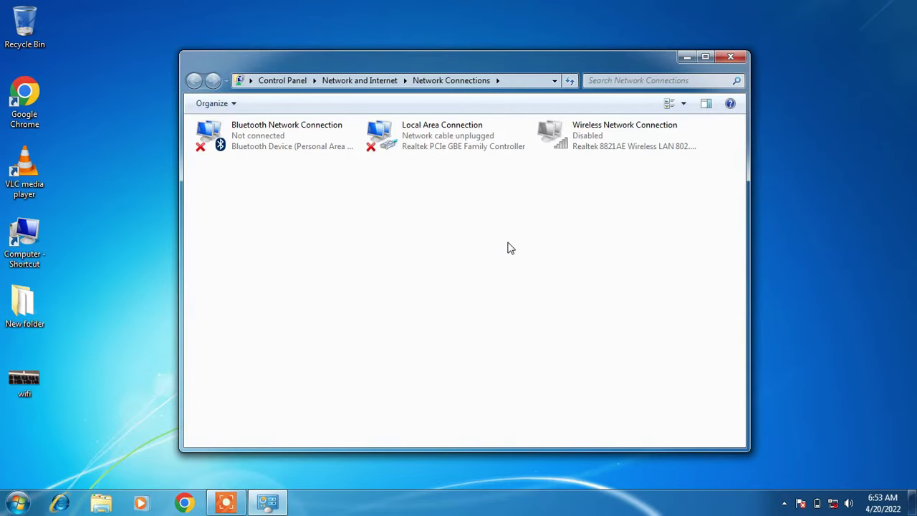
Enable the disabled Wireless Network Connection adapter
click(624, 136)
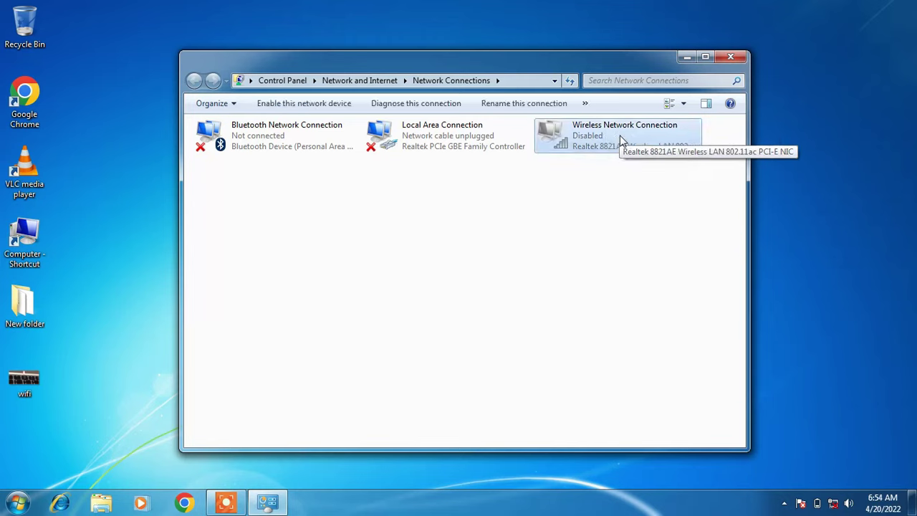
right_click(620, 136)
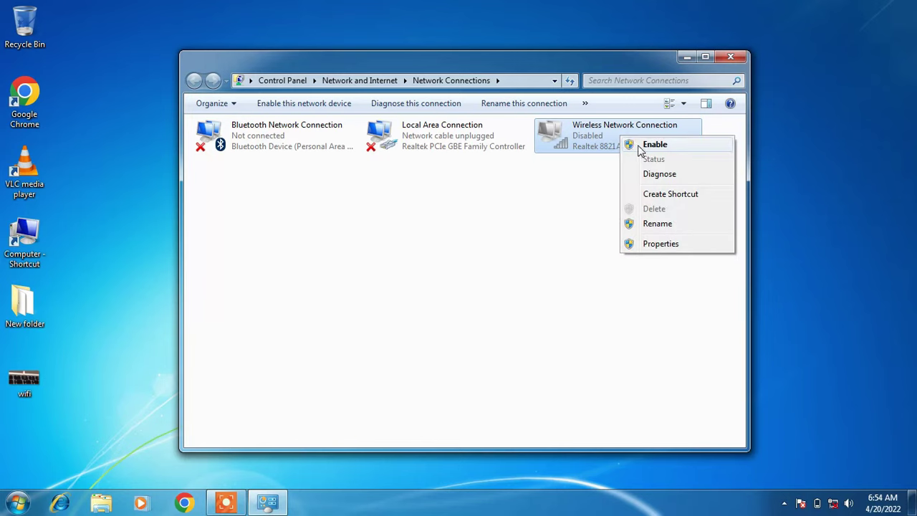
click(652, 146)
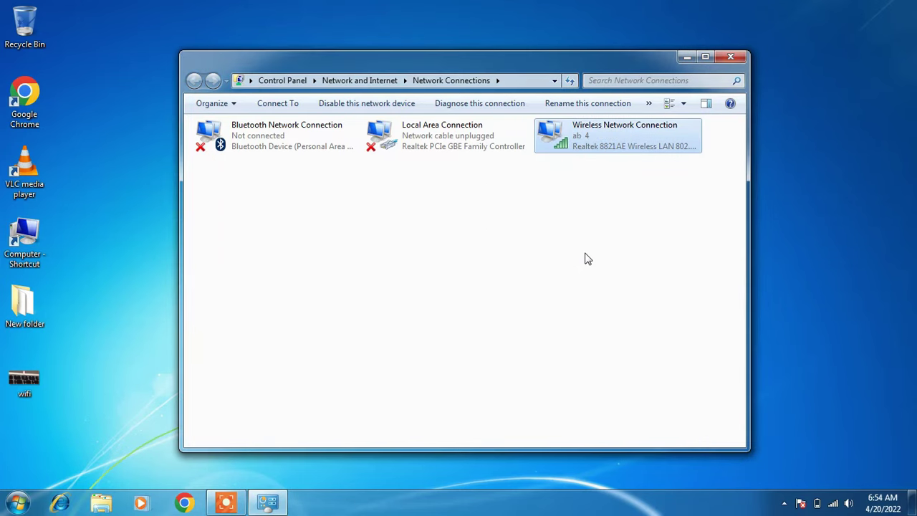
Check the available wireless networks from the tray, then close Network Connections
click(834, 503)
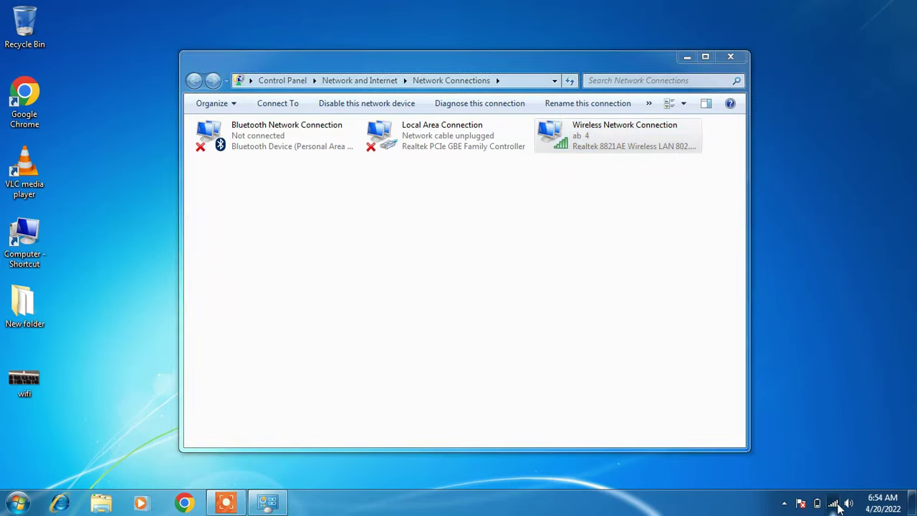
click(834, 503)
click(453, 261)
click(736, 59)
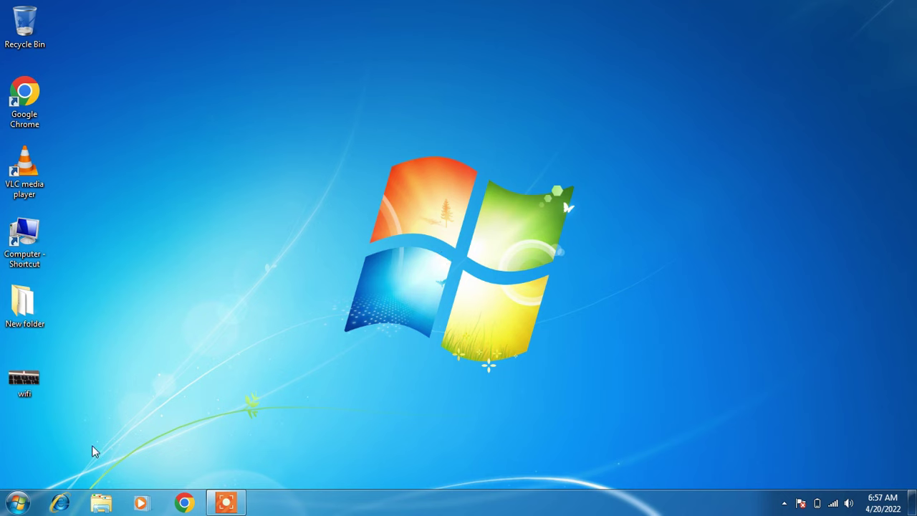
Search for cmd from Start and run it as administrator
click(17, 501)
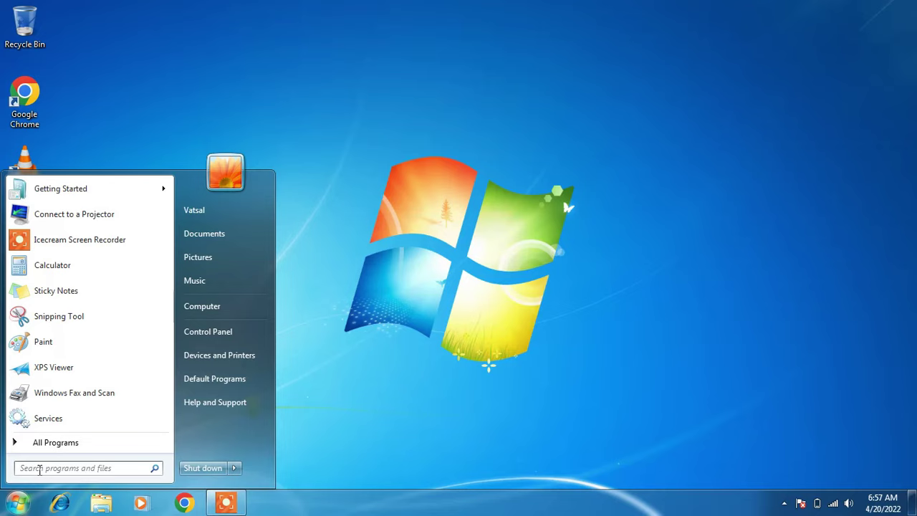
text(cmd)
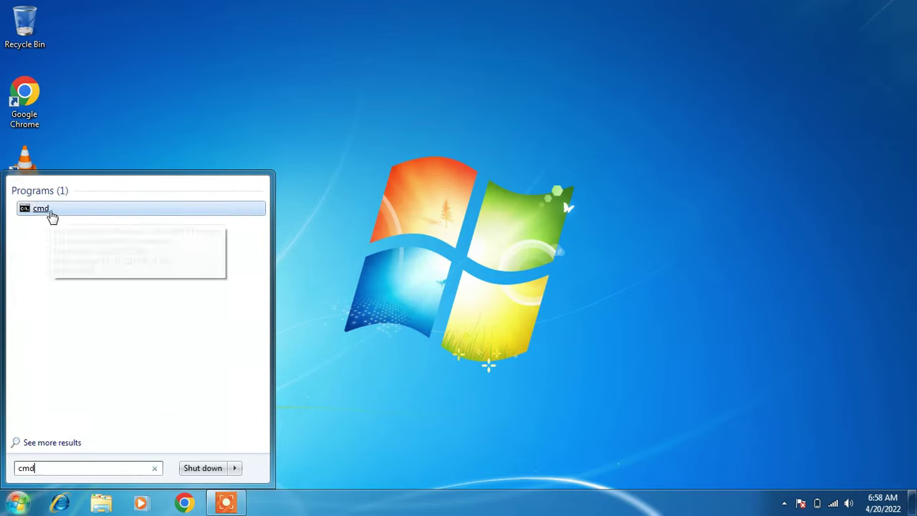
right_click(52, 215)
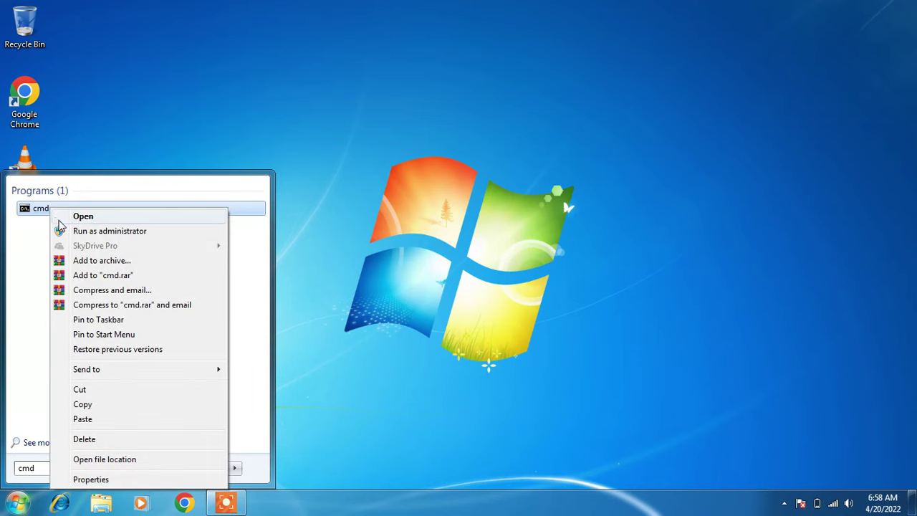
click(99, 234)
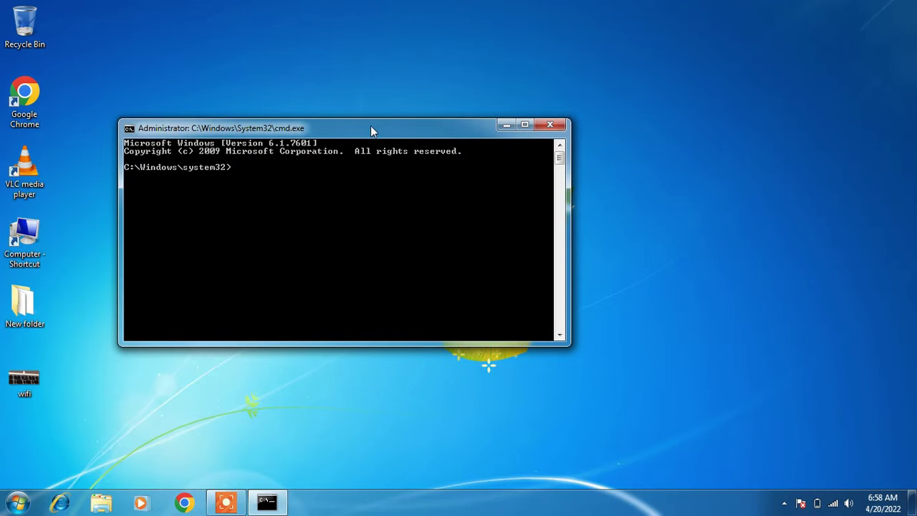
Reset the Winsock catalog and TCP/IP stack with 'netsh winsock reset' and 'netsh int ip reset resetlog.txt'
drag(371, 126, 478, 110)
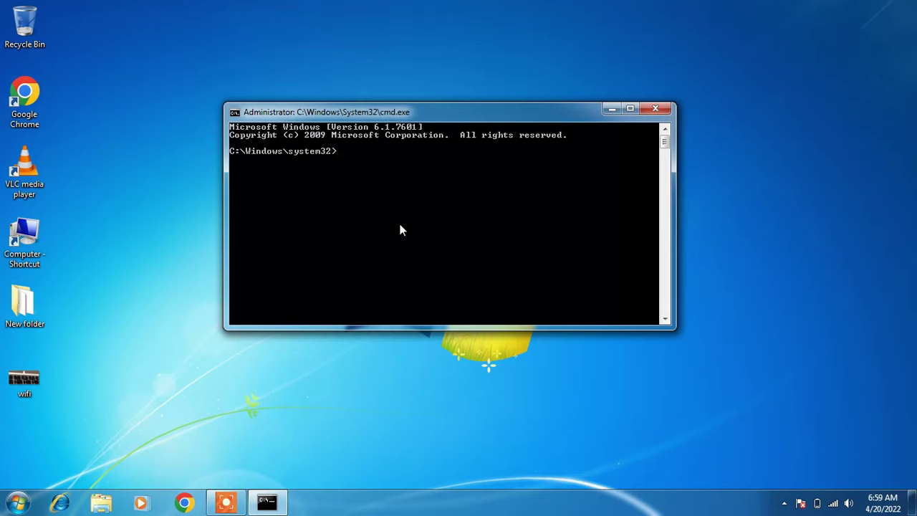
text(netsh winsock reset)
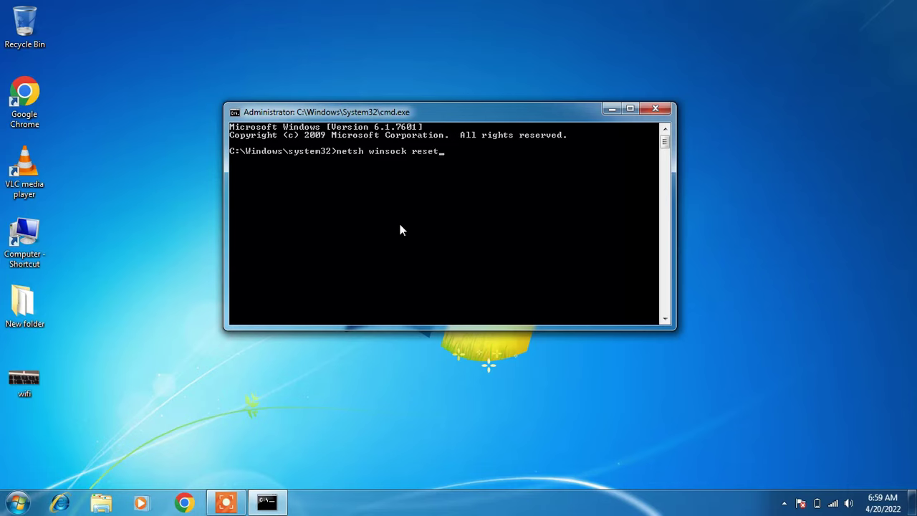
key(Return)
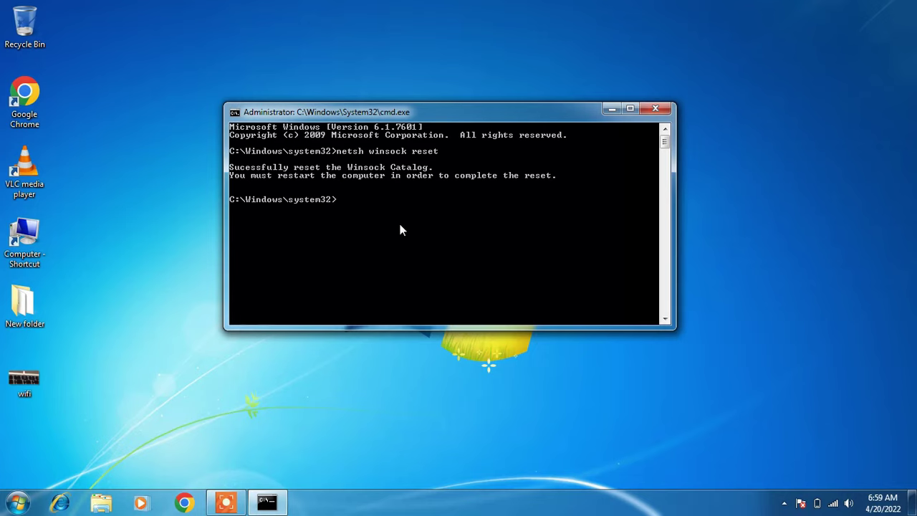
text(netsh)
text(int ip reset reset)
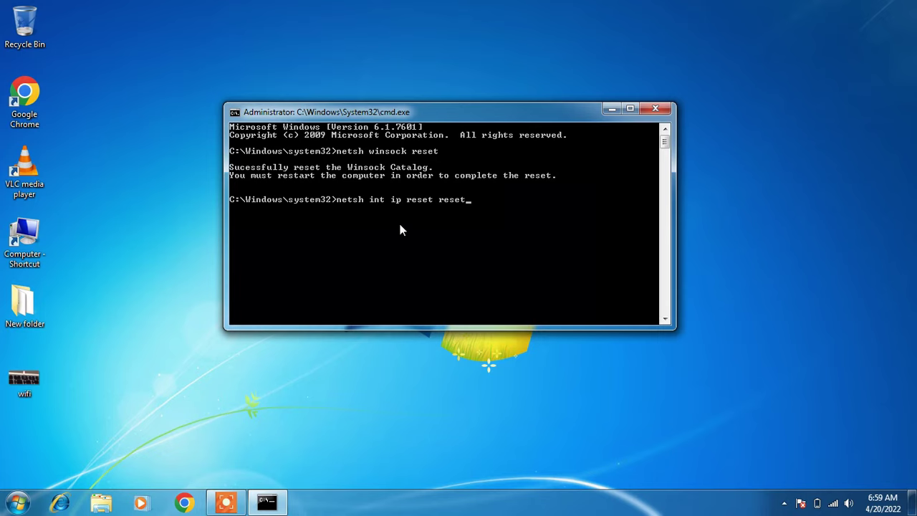
text(log.txt)
key(Return)
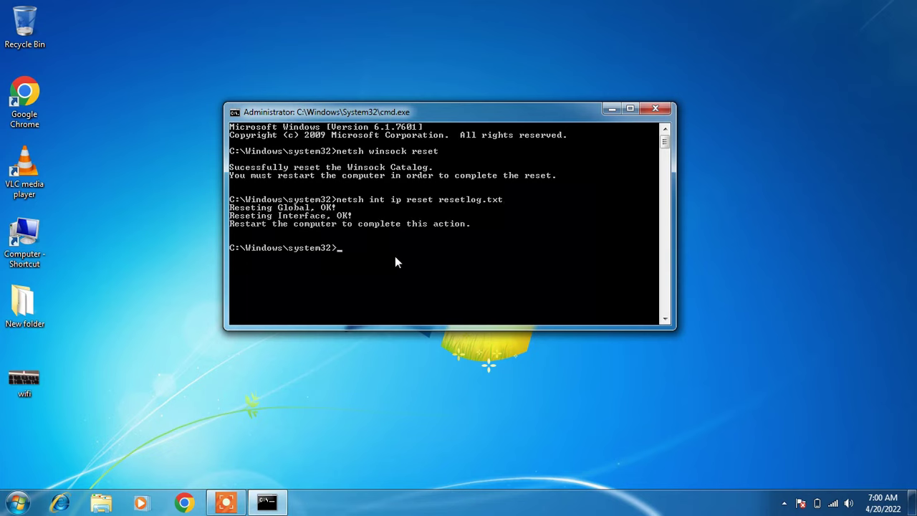
Flush the DNS cache with 'ipconfig /flushdns' and exit the Command Prompt
text(ipconfig /flushdns)
key(Return)
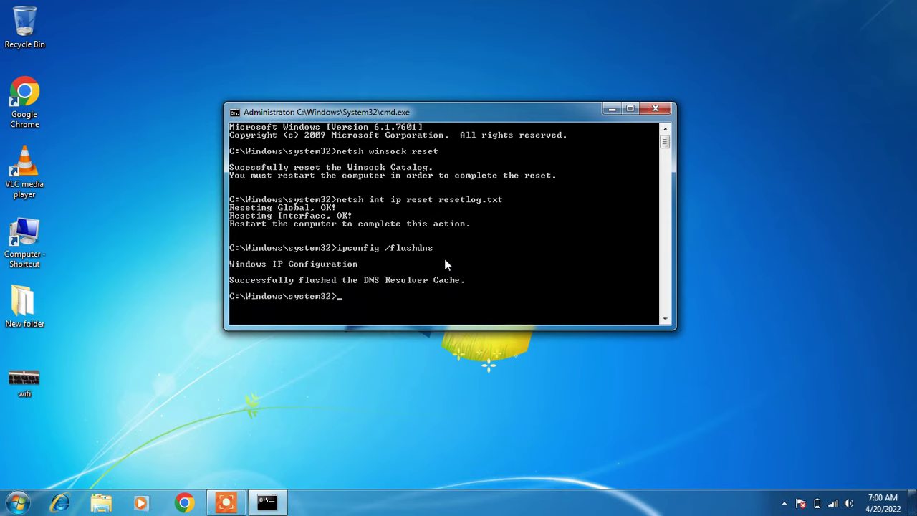
text(exit)
key(Return)
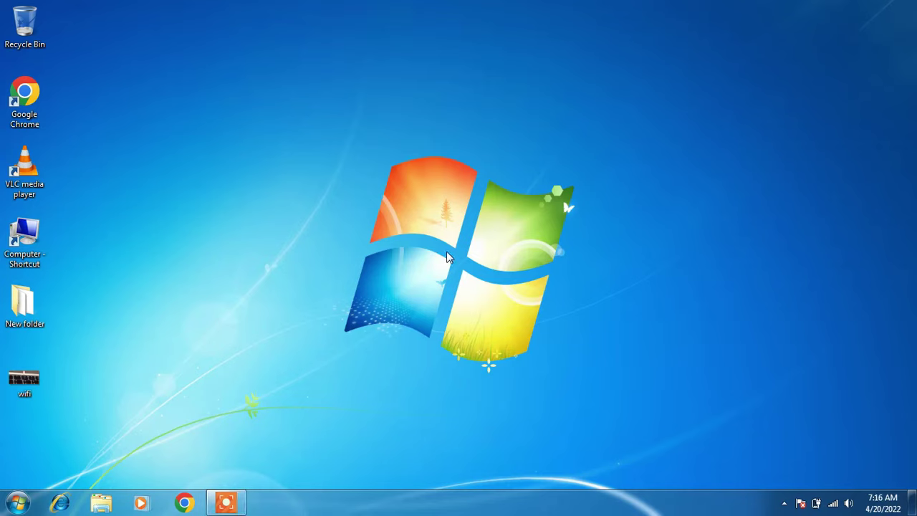
Open Device Manager via a 'device' search, expand Network adapters, and select the Realtek 8821AE adapter
click(20, 498)
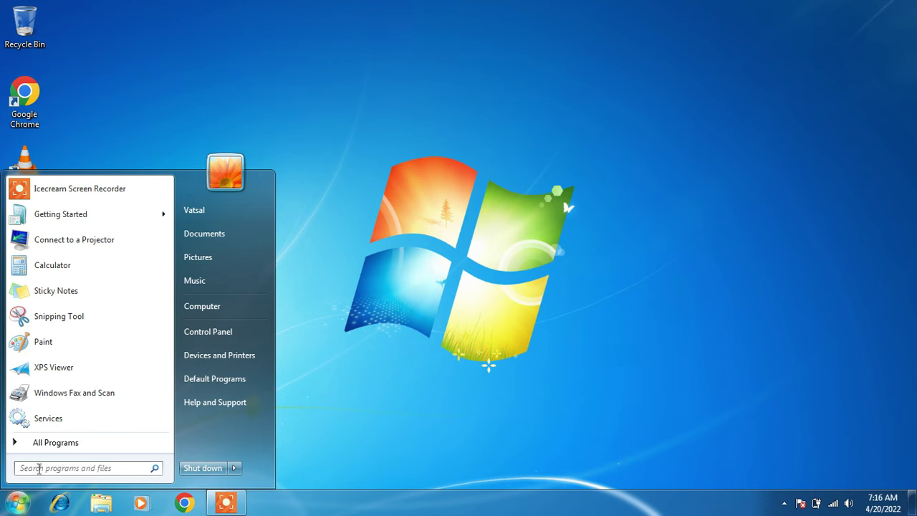
text(devic)
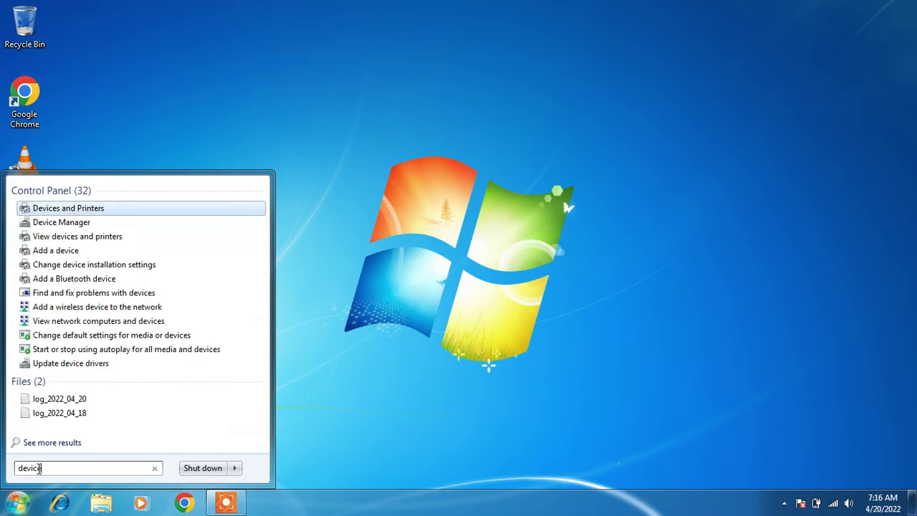
text(e)
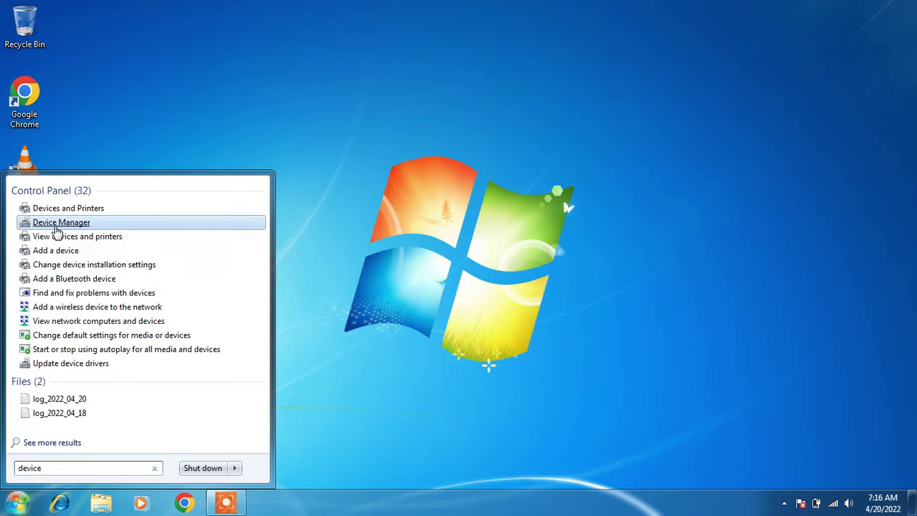
click(56, 226)
drag(375, 34, 510, 41)
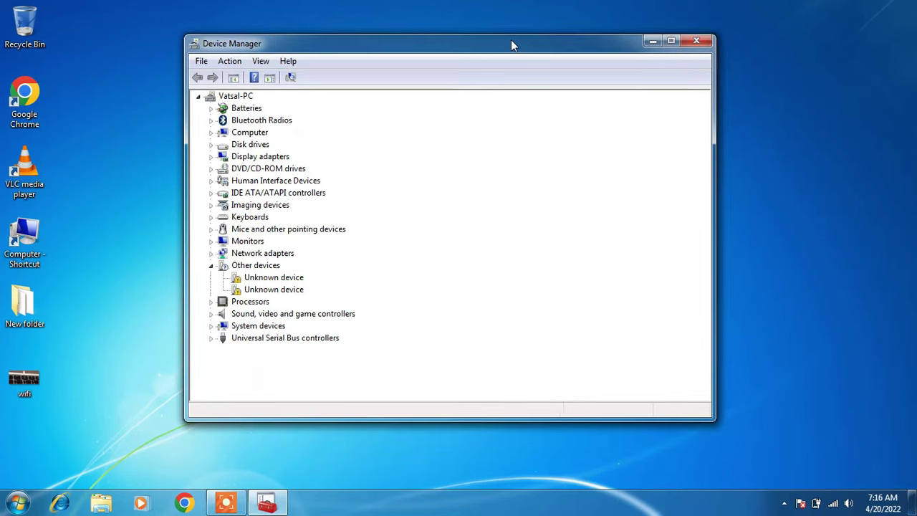
click(209, 255)
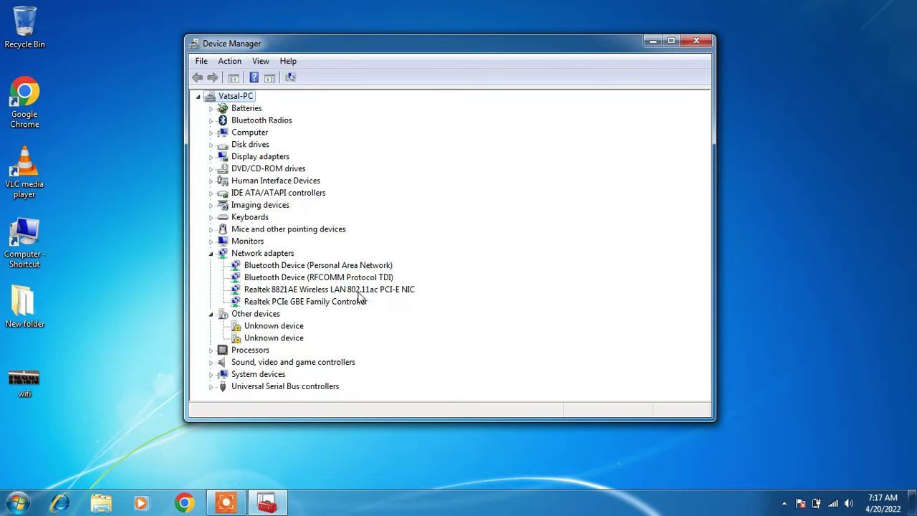
click(290, 292)
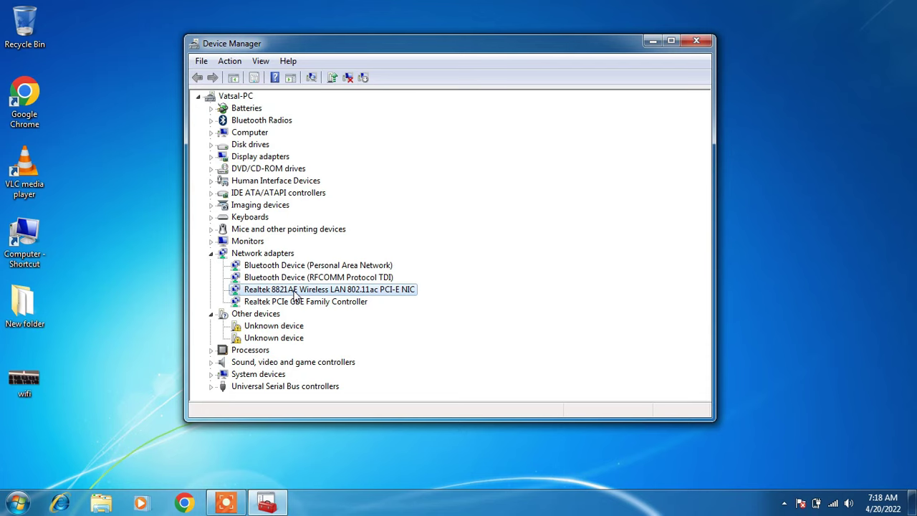
Reinstall the Realtek 8821AE Wireless LAN driver from the on-computer compatible drivers list, then close the wizard
right_click(294, 295)
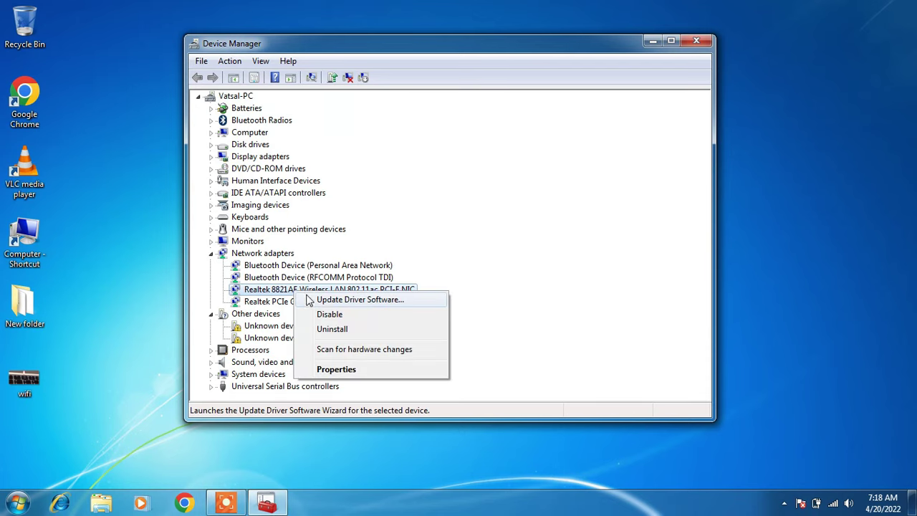
click(336, 302)
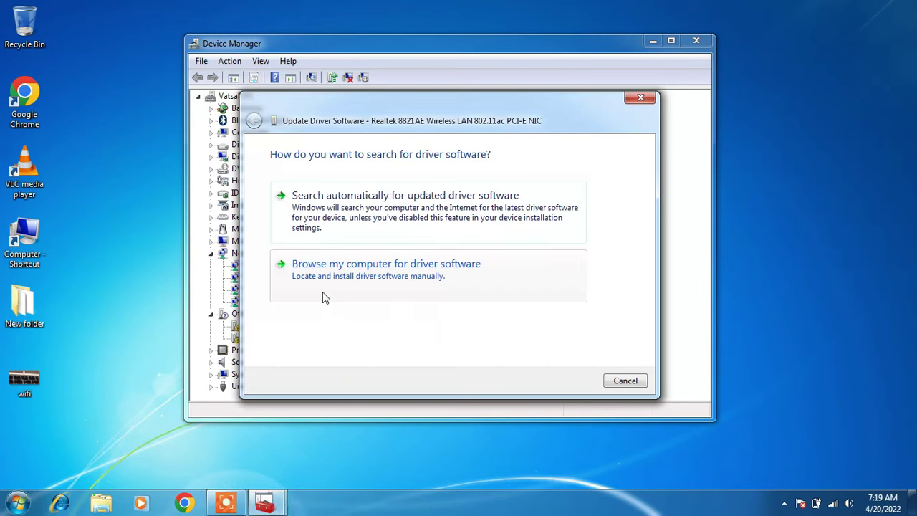
click(393, 288)
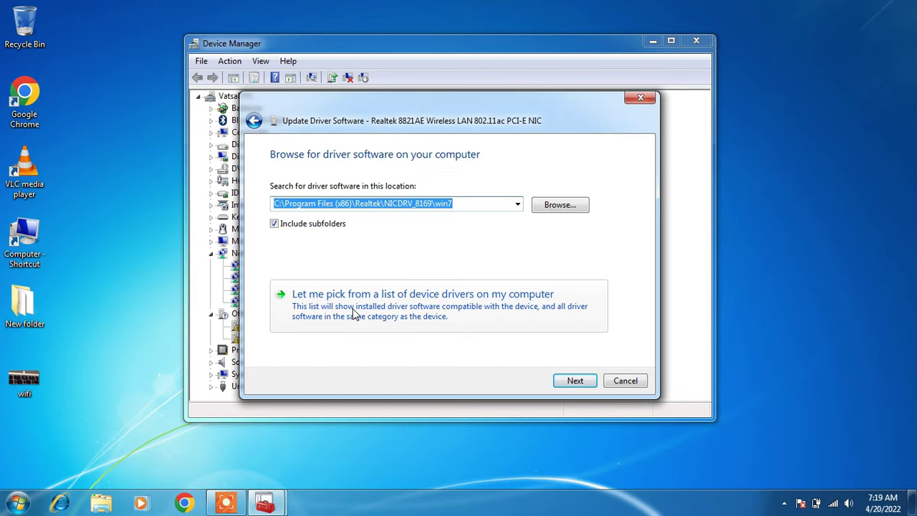
click(374, 313)
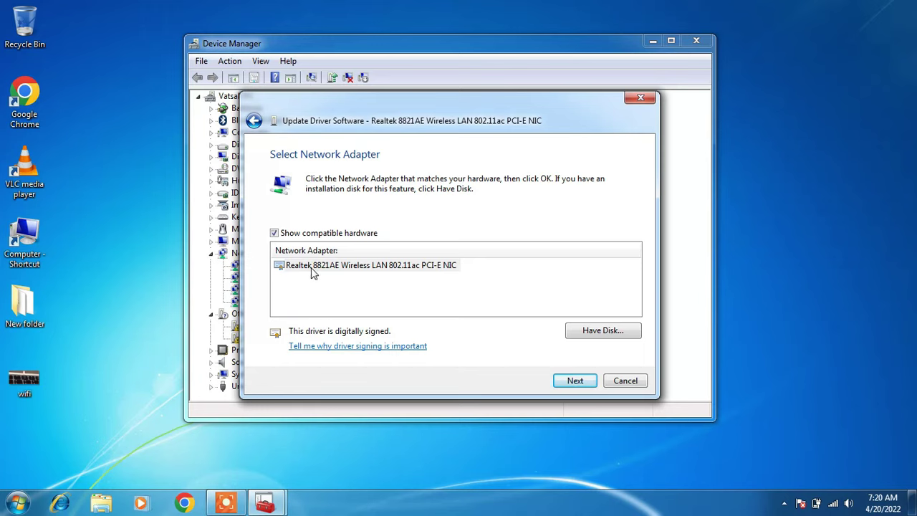
click(363, 273)
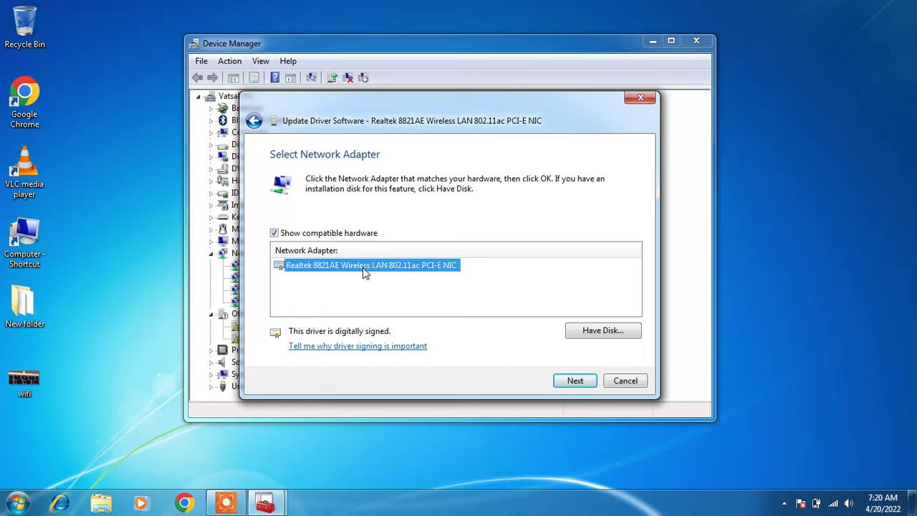
click(574, 383)
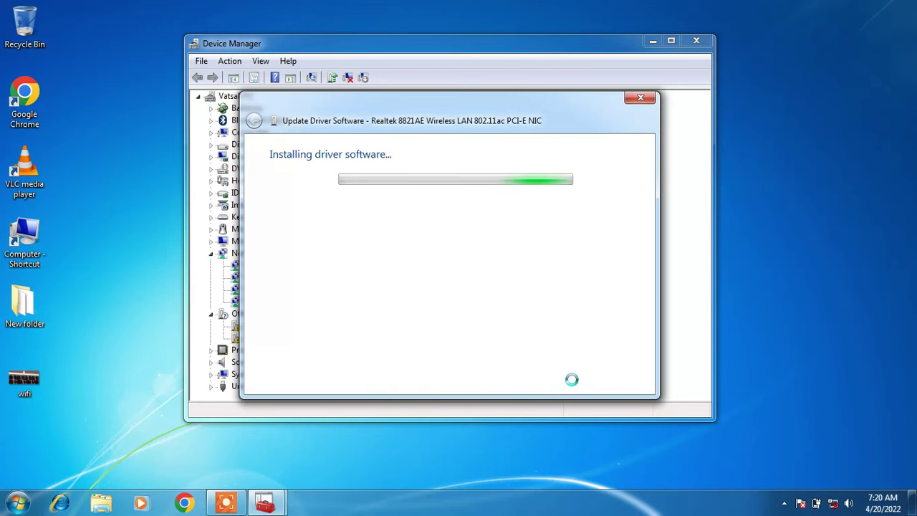
click(610, 386)
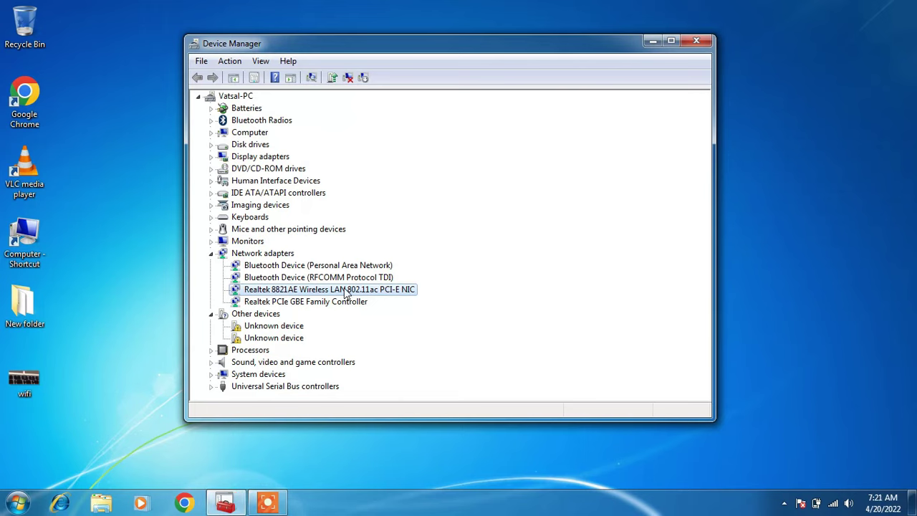
Untick 'Allow the computer to turn off this device to save power' for the Realtek 8821AE adapter
right_click(332, 294)
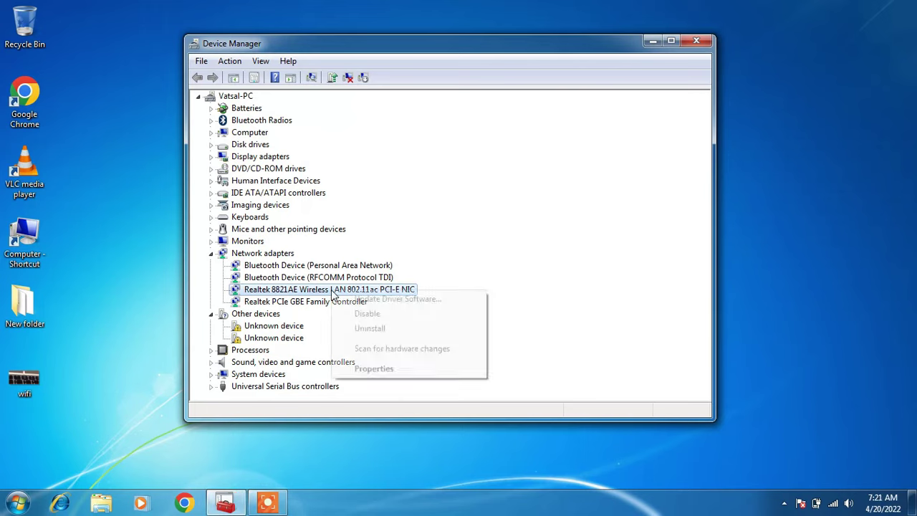
click(359, 373)
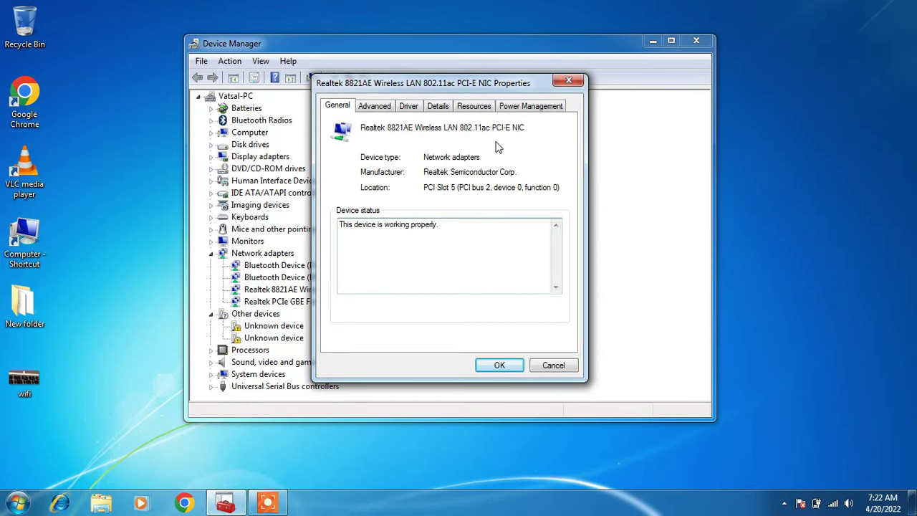
click(527, 108)
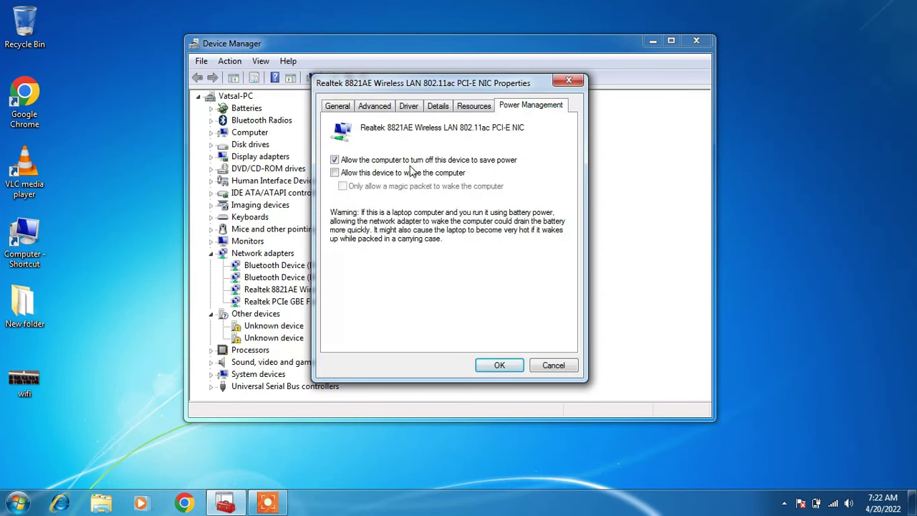
click(334, 160)
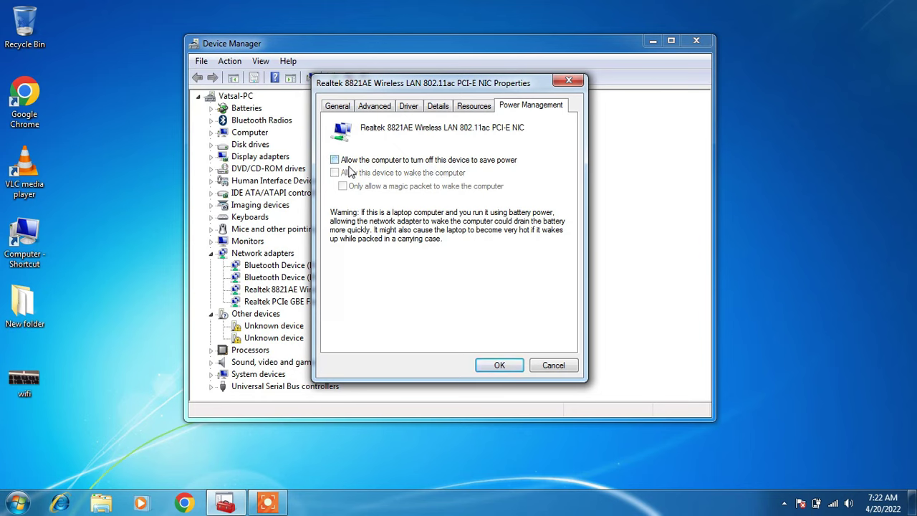
click(499, 365)
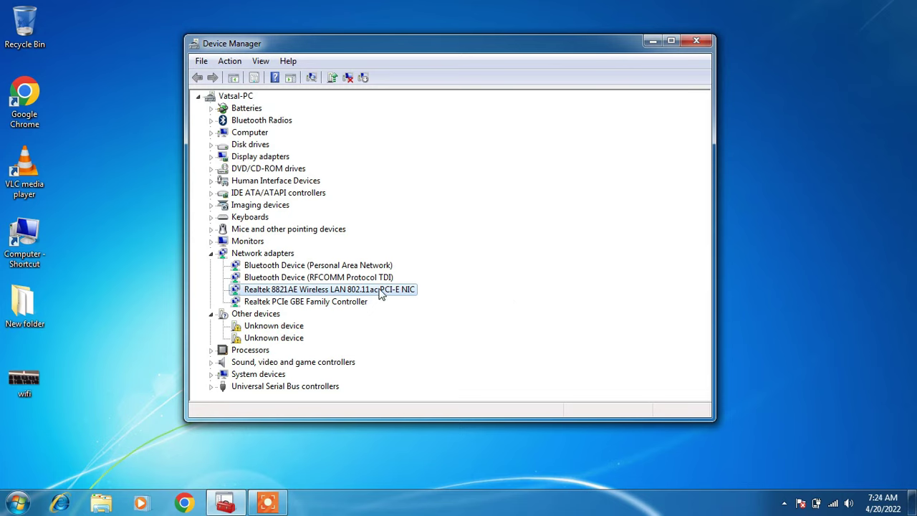
Uninstall the Realtek 8821AE wireless adapter, confirm the removal, and close Device Manager
right_click(379, 297)
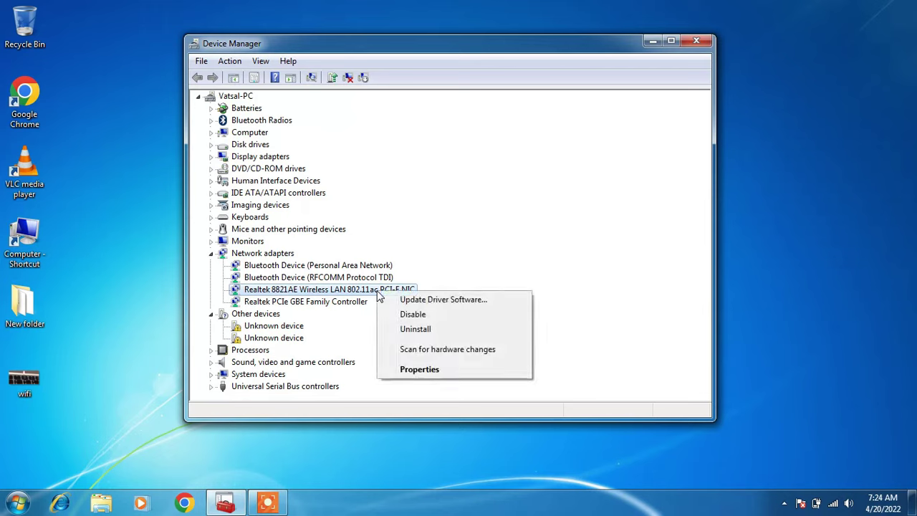
click(407, 332)
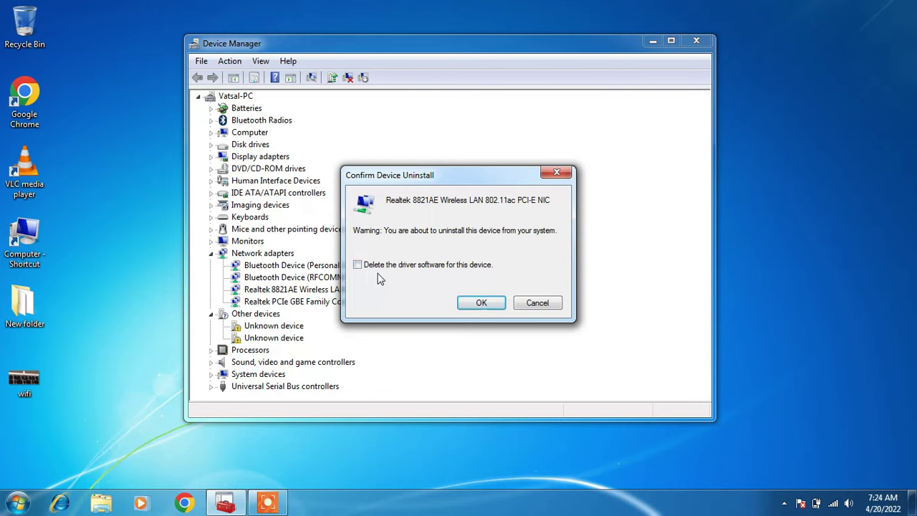
click(482, 302)
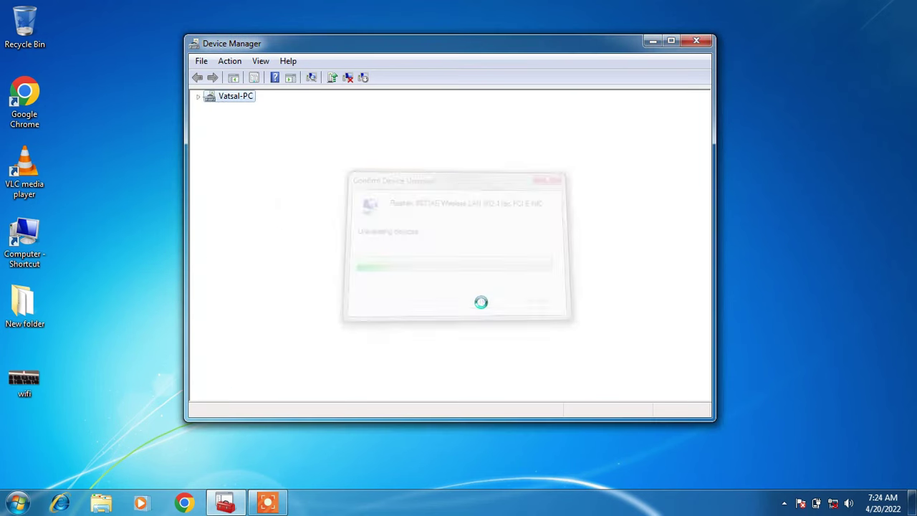
click(696, 42)
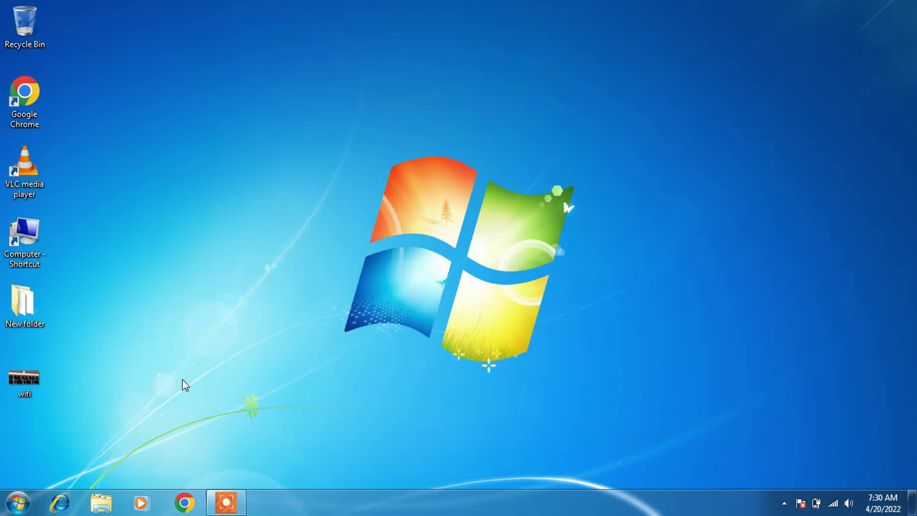
Search 'view network' from Start to open the Network Connections list
click(18, 504)
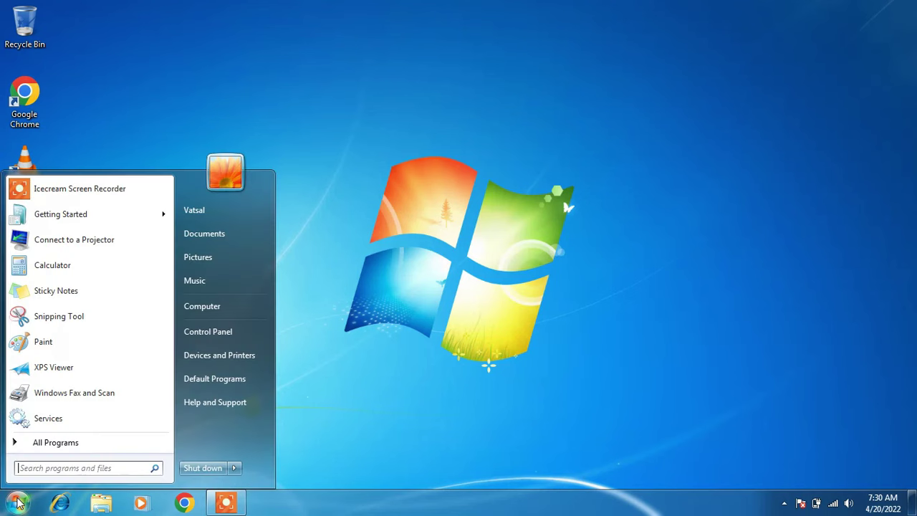
text(view net)
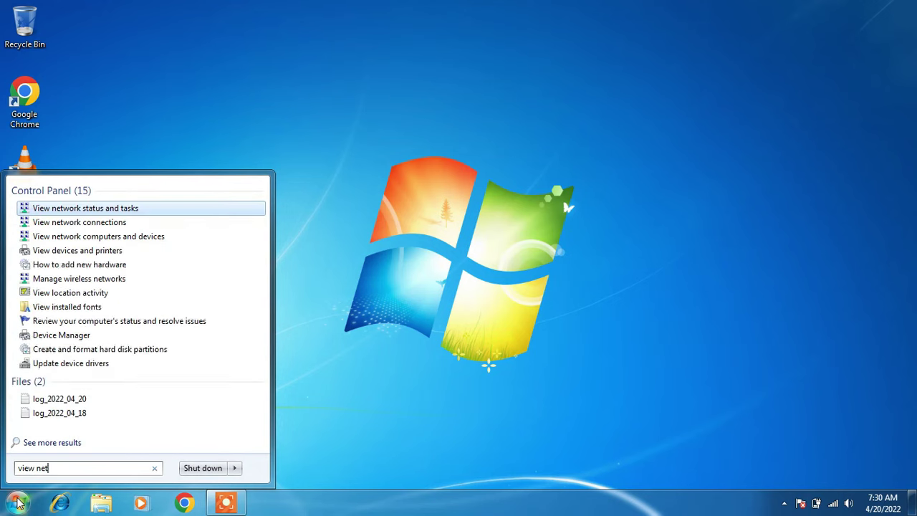
text(work)
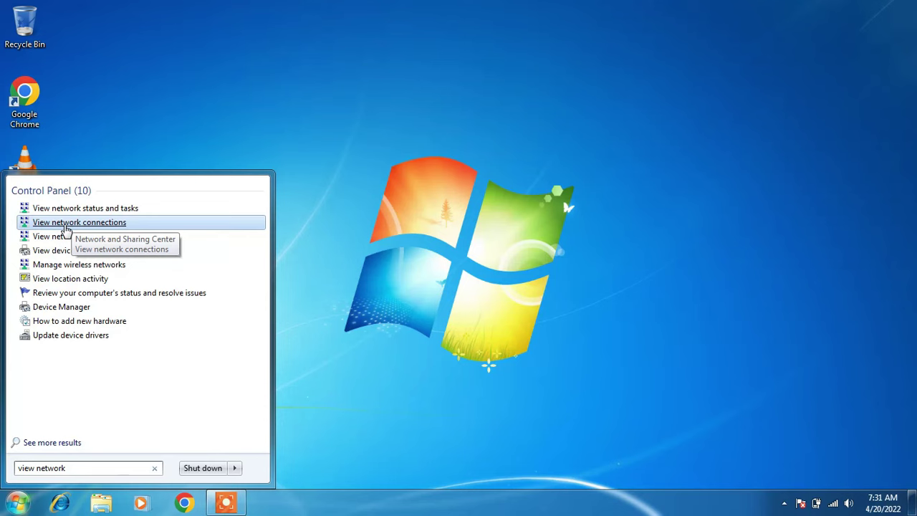
click(55, 225)
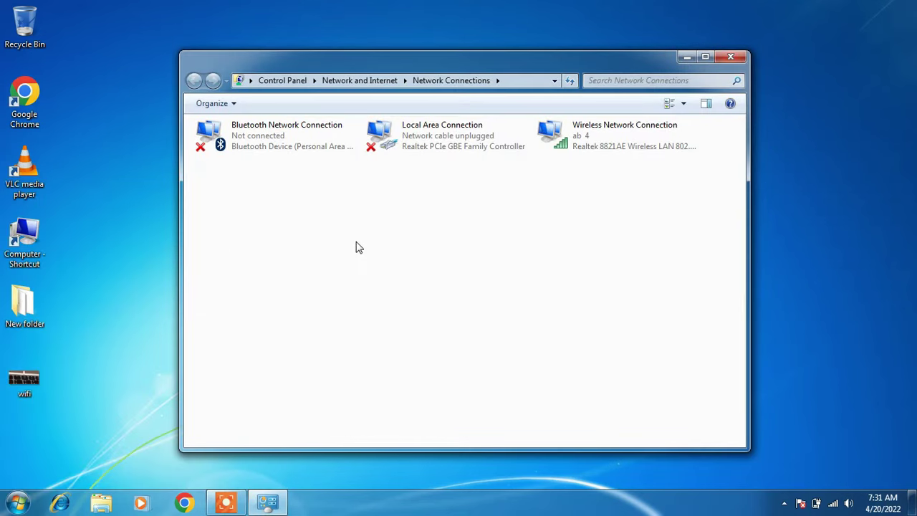
Disable and re-enable the Wireless Network Connection, then close the list
click(615, 136)
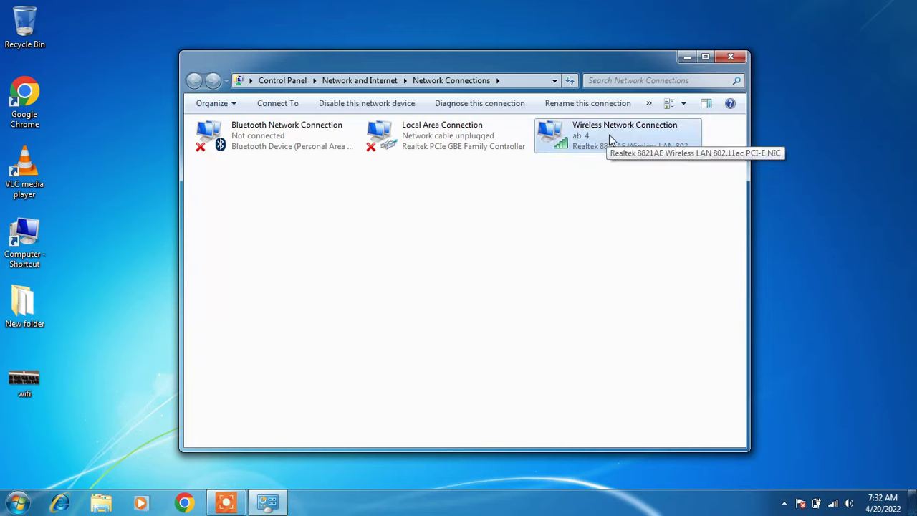
right_click(610, 137)
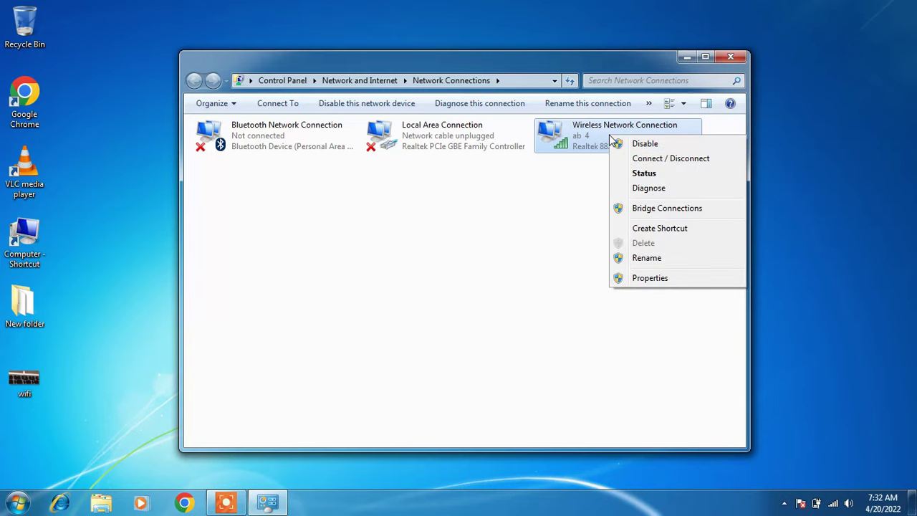
click(645, 144)
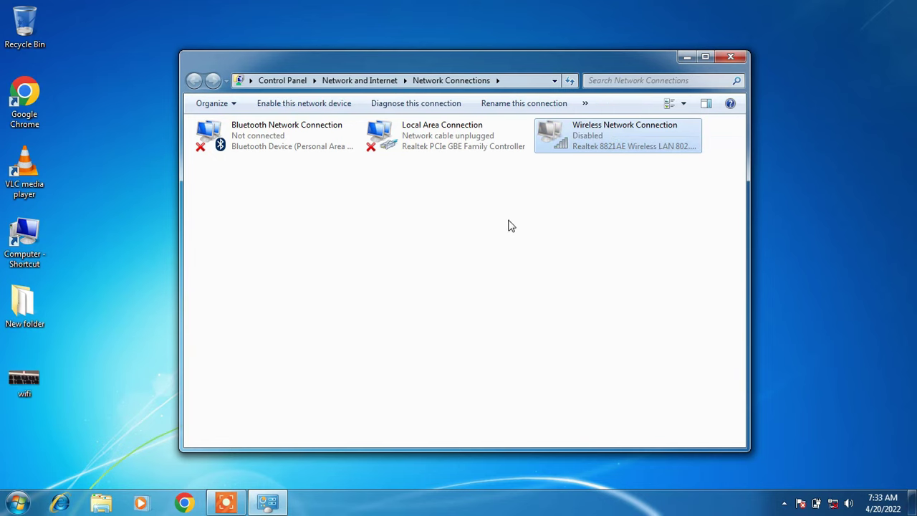
right_click(606, 142)
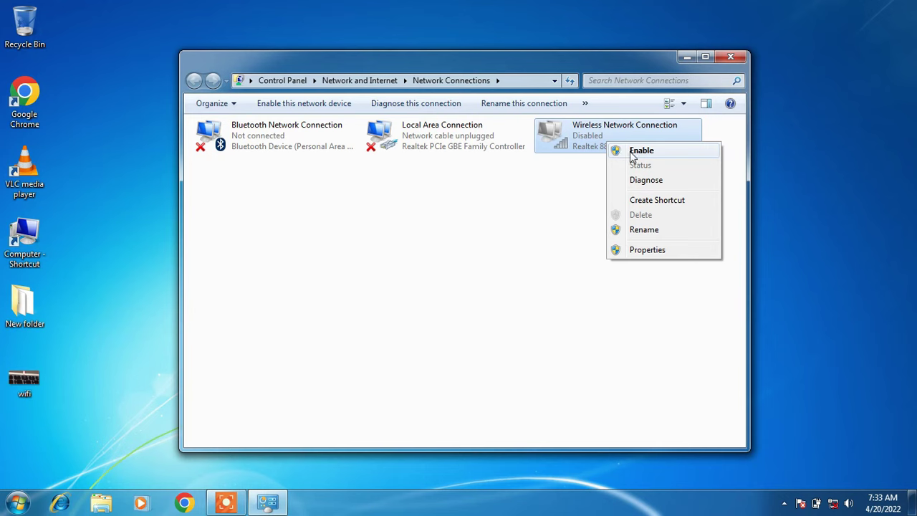
click(633, 152)
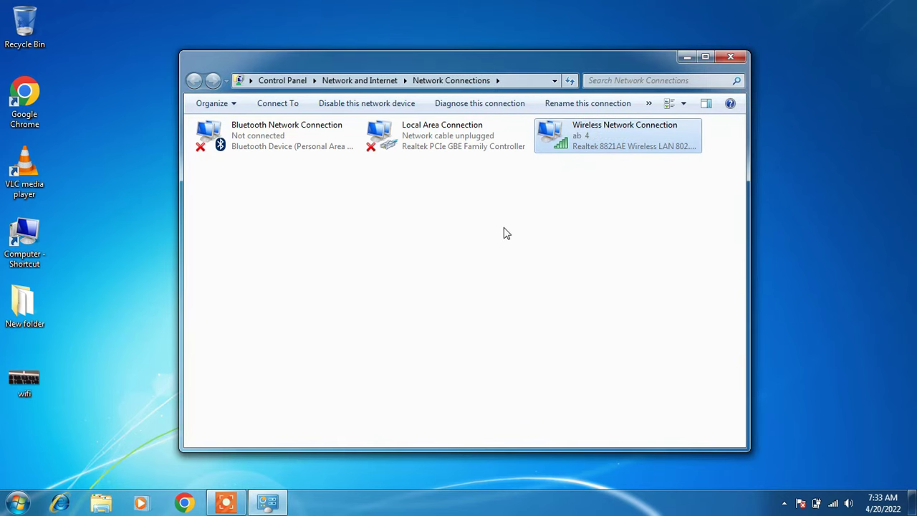
click(737, 59)
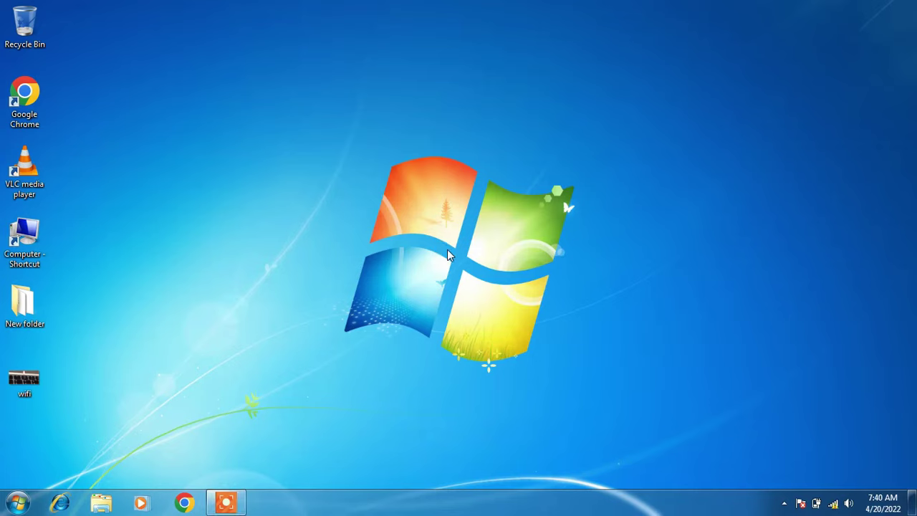
Go through Control Panel > Network and Internet > Network and Sharing Center to the Wireless Network Connection status
click(17, 502)
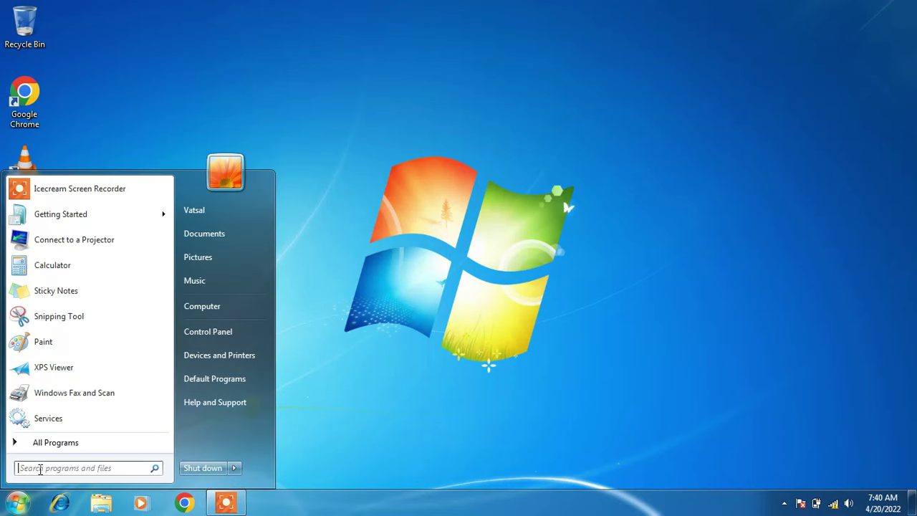
text(control)
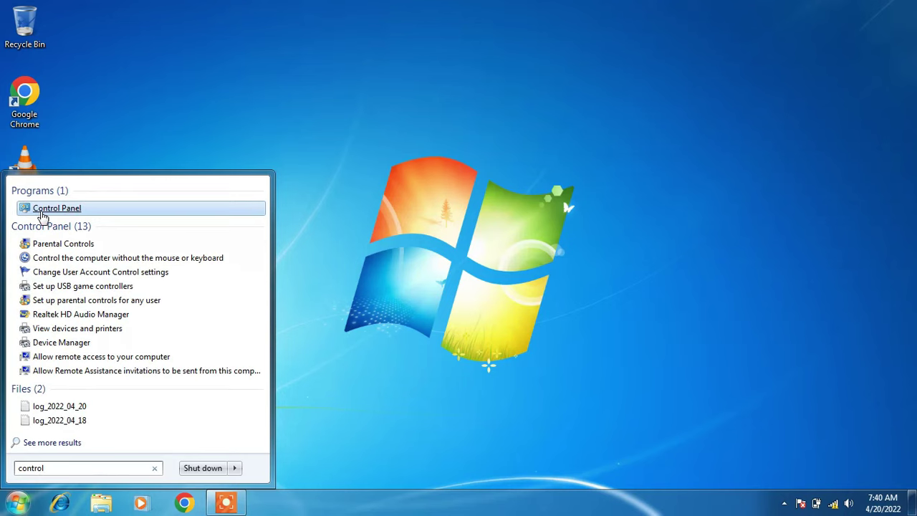
click(68, 210)
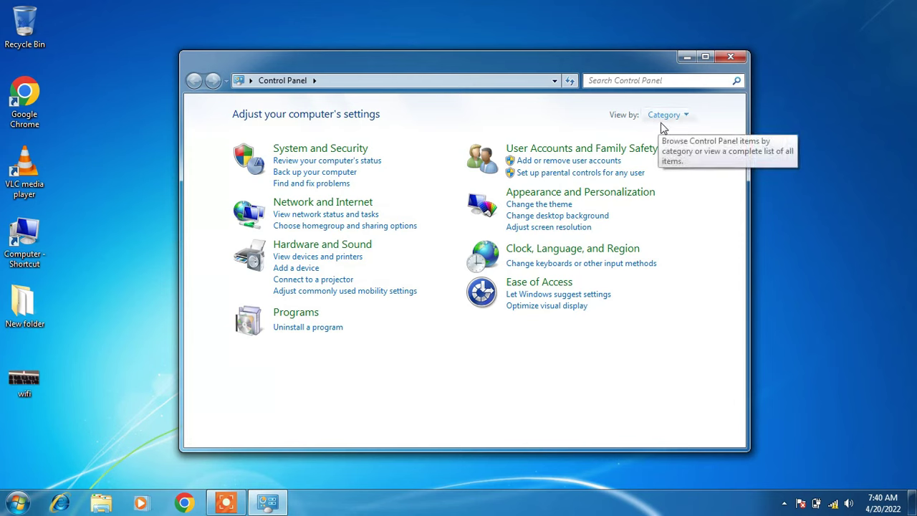
click(320, 203)
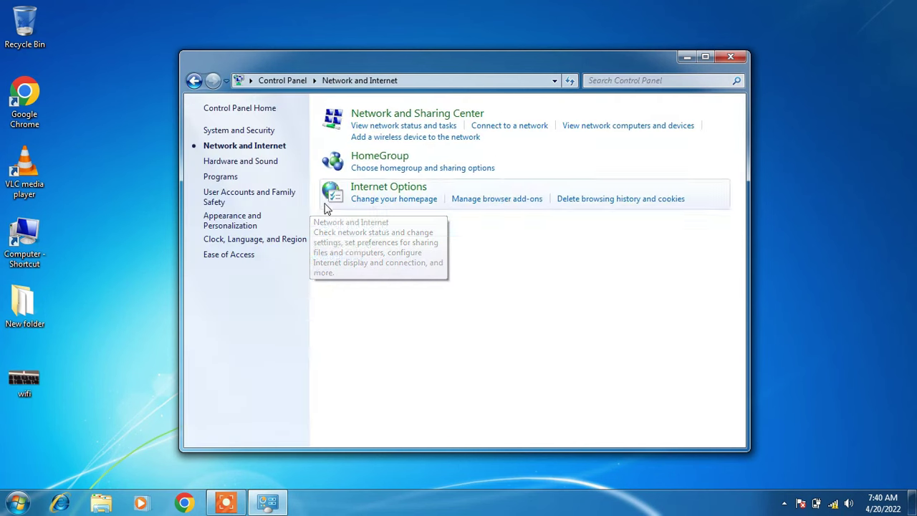
click(418, 116)
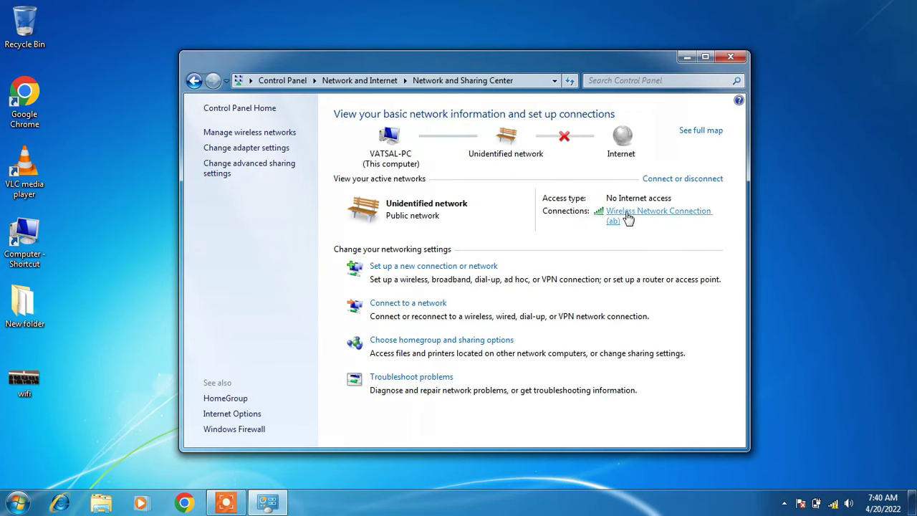
click(628, 217)
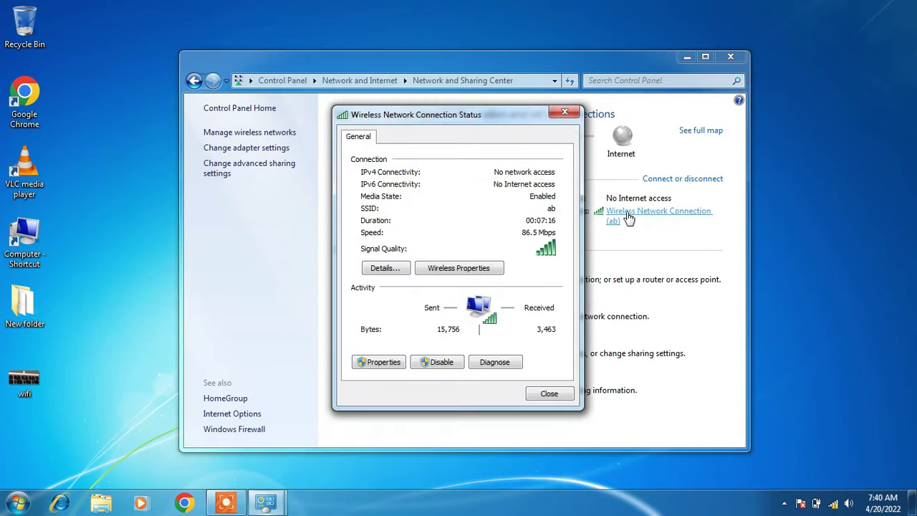
Switch the wireless connection's TCP/IPv4 from static 192.168.1.4 to automatic IP and DNS addresses
click(383, 362)
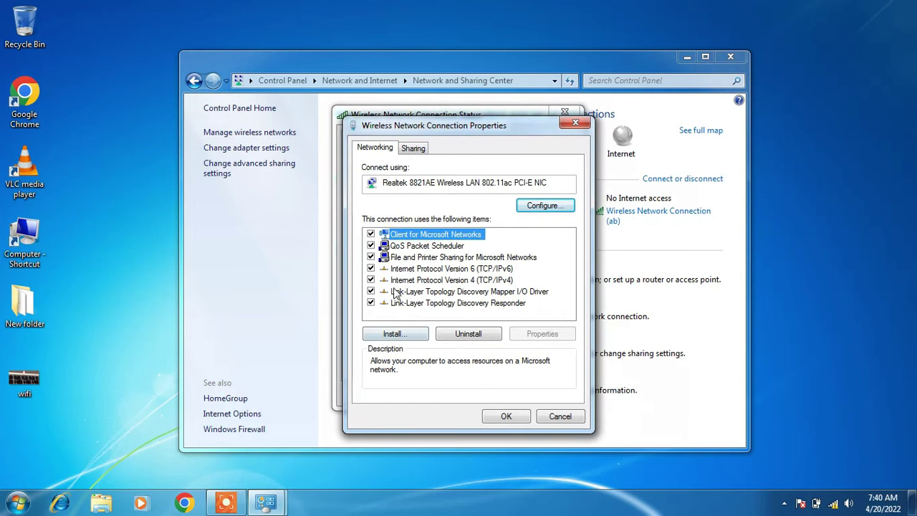
click(452, 280)
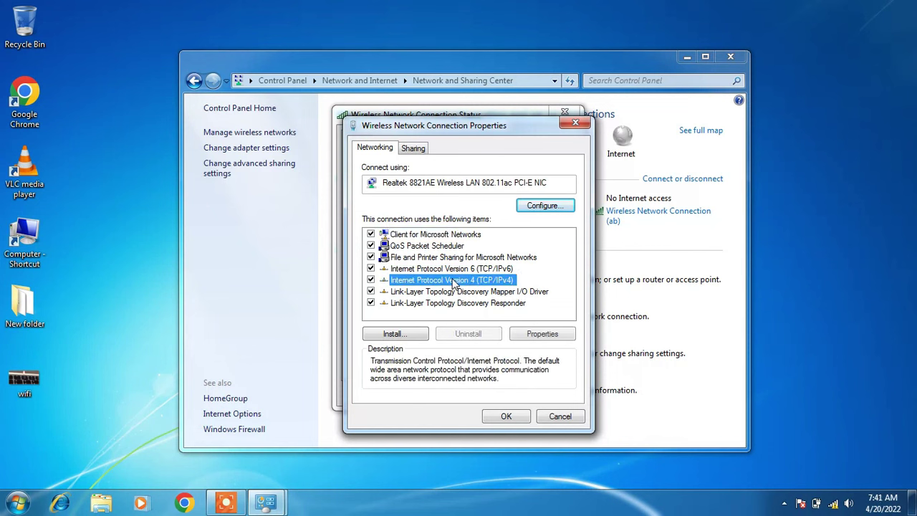
click(525, 336)
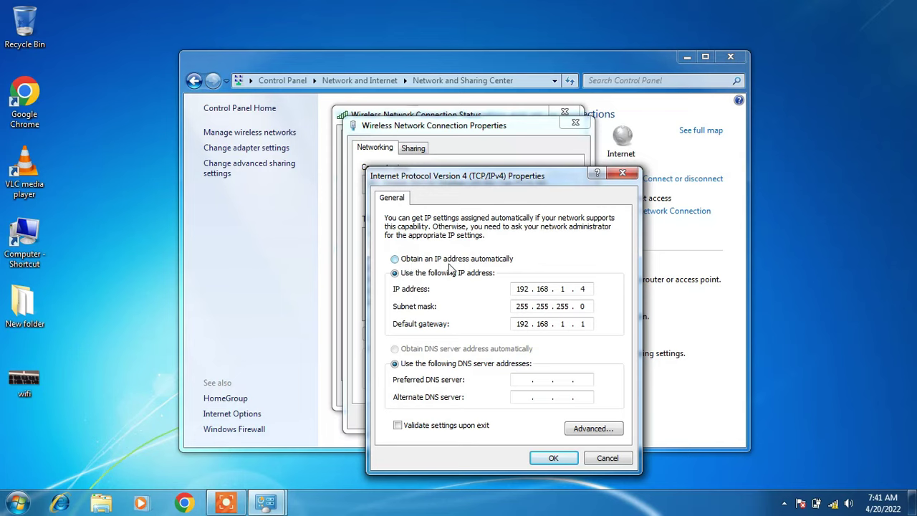
click(395, 259)
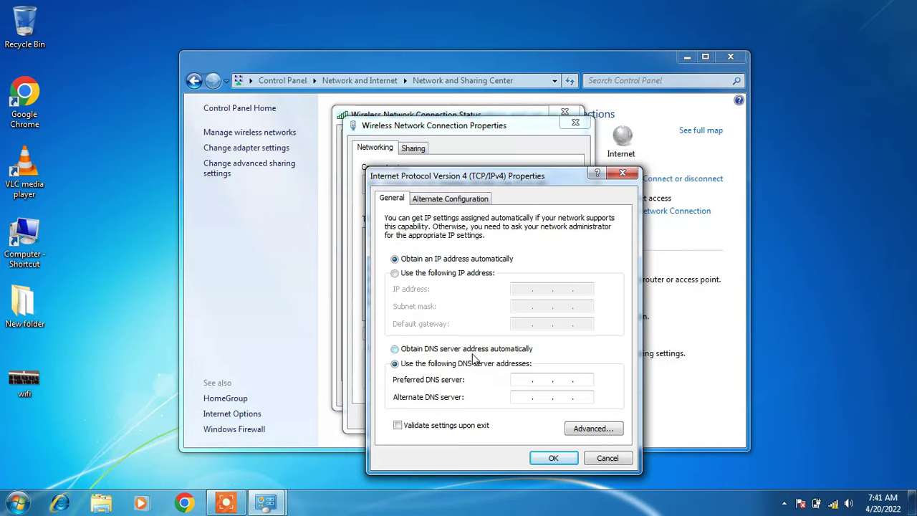
click(395, 350)
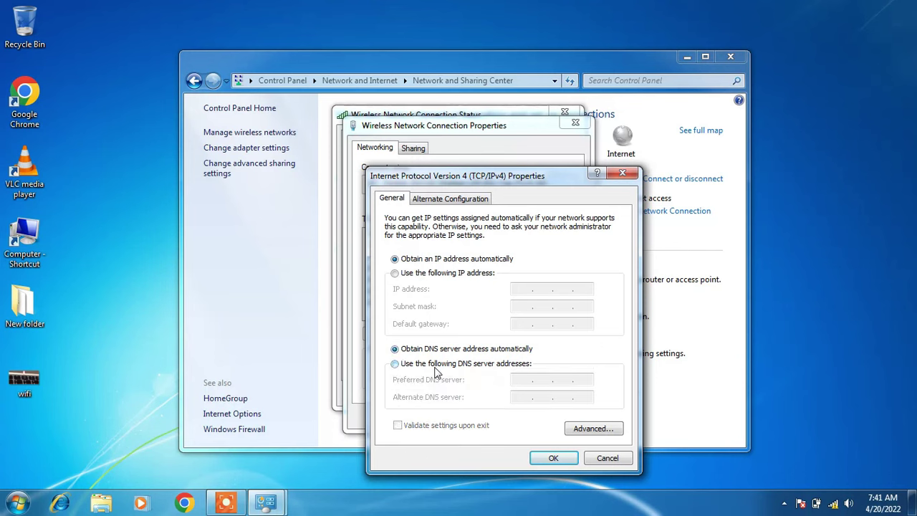
click(541, 457)
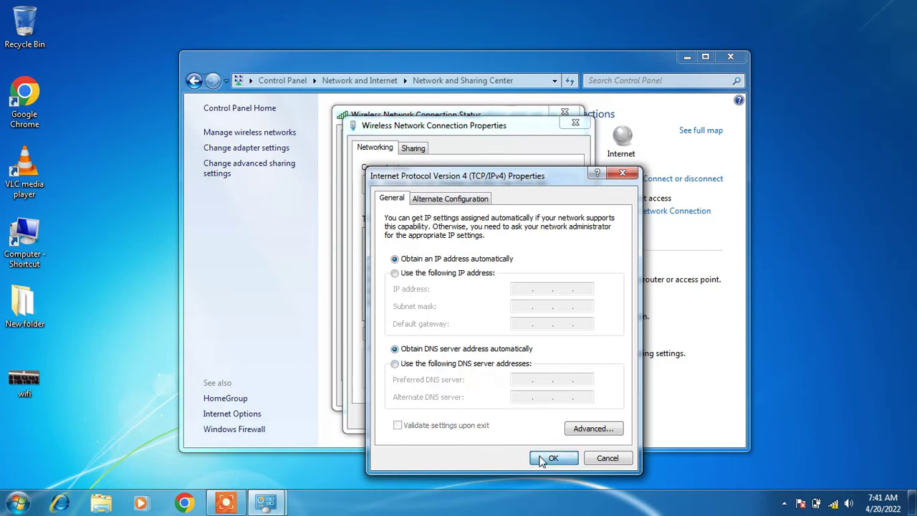
Close the Properties and Status dialogs and the Network and Sharing Center window
click(507, 418)
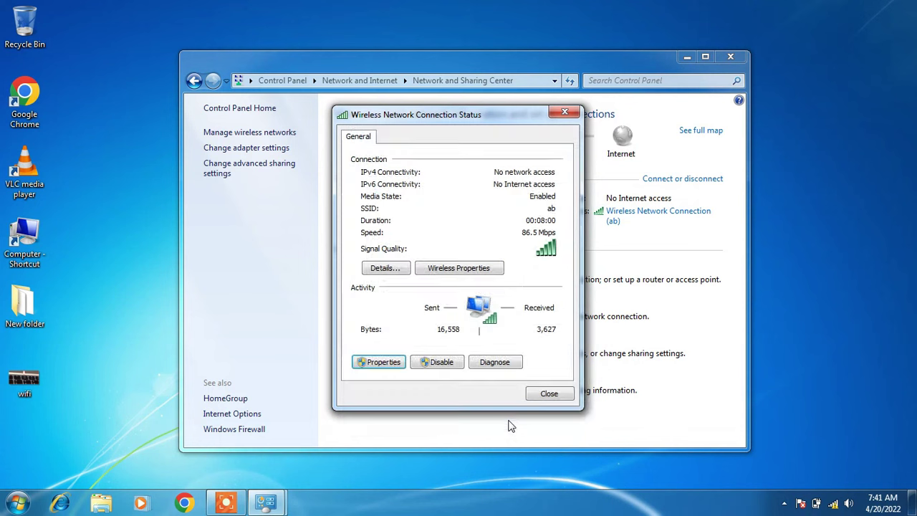
click(549, 396)
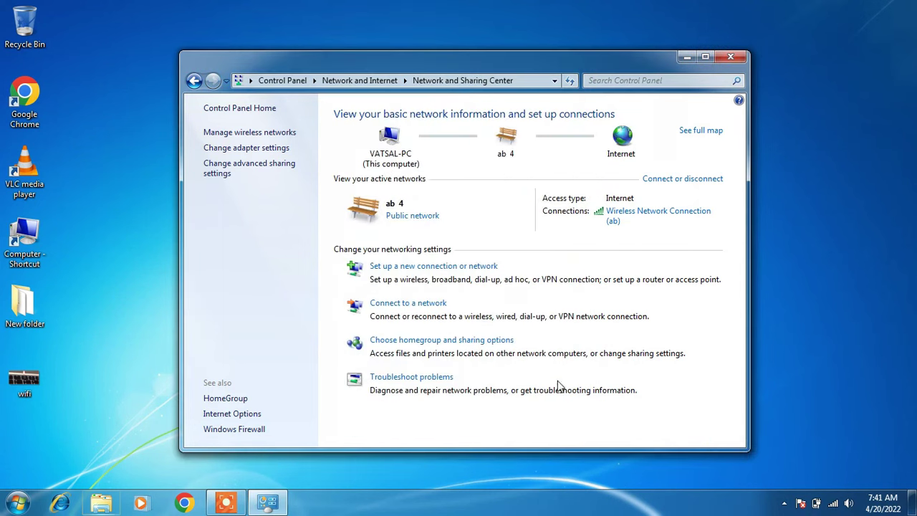
click(730, 57)
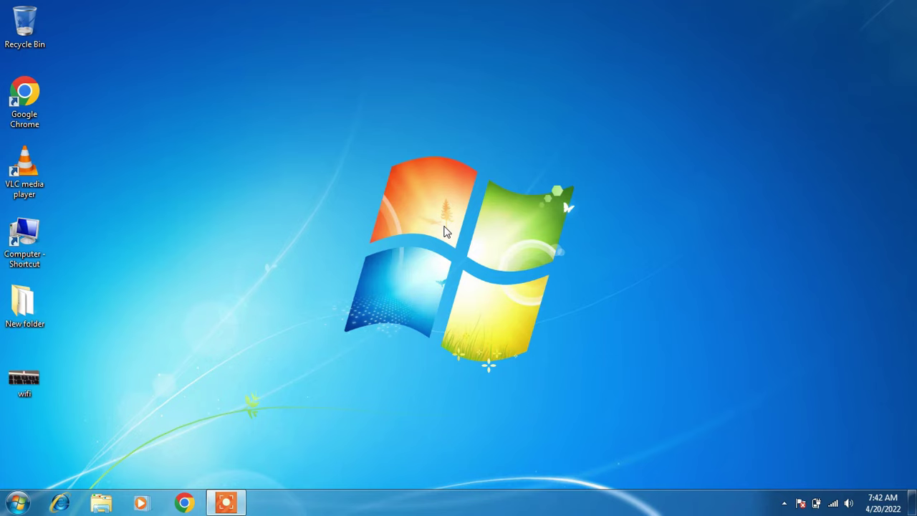